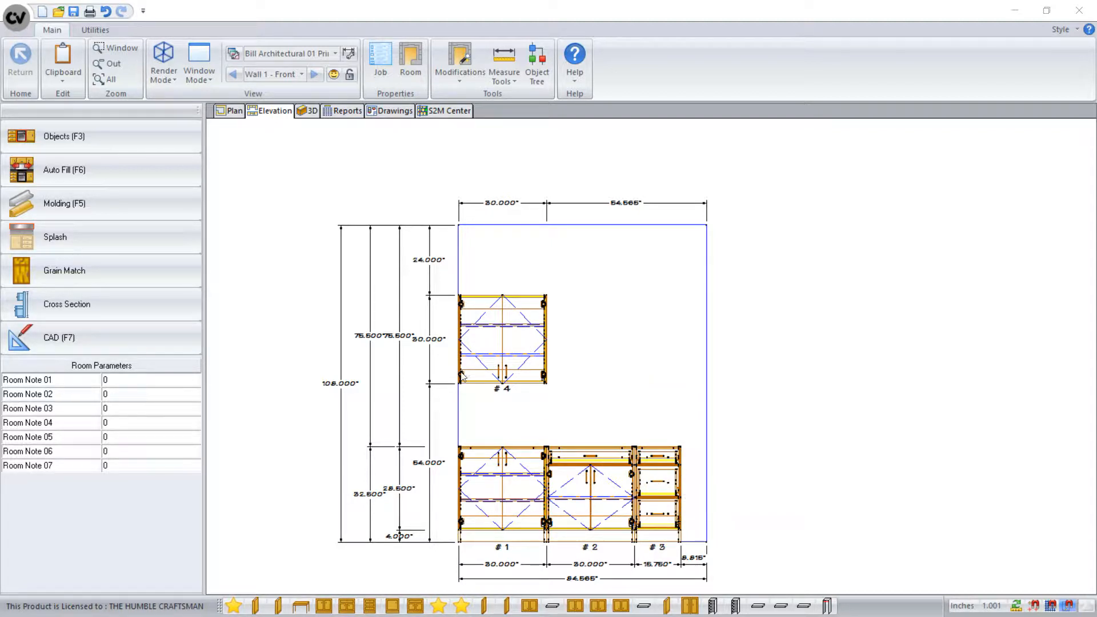
Step: Set the door lock type of upper cabinet #4 to C8053-14A and inspect the lock and catch placement
left_click(526, 351)
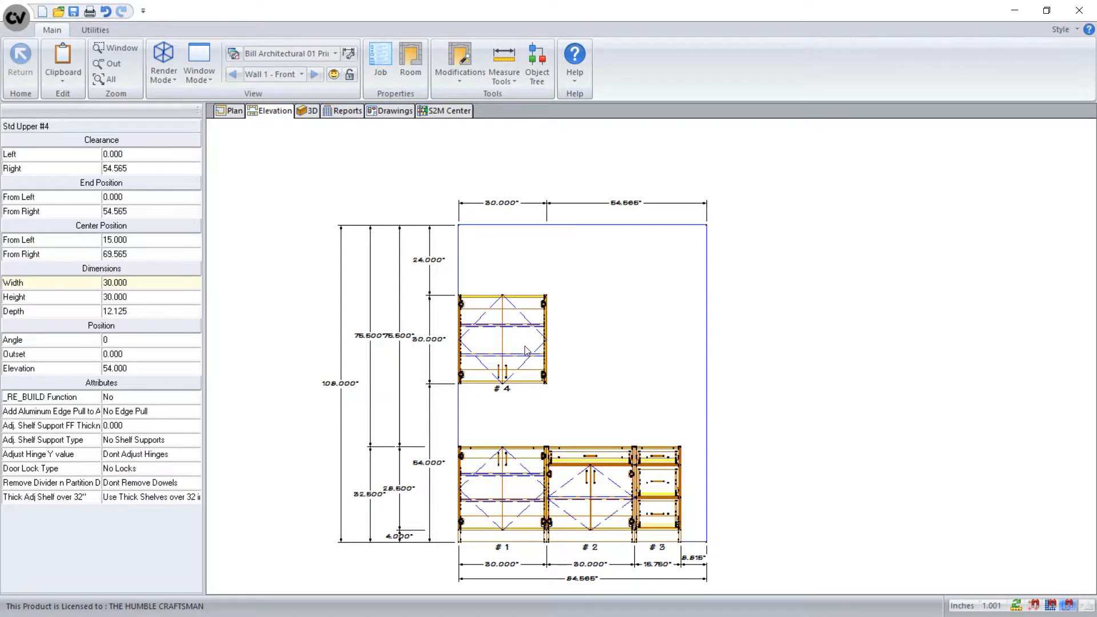
left_click(189, 470)
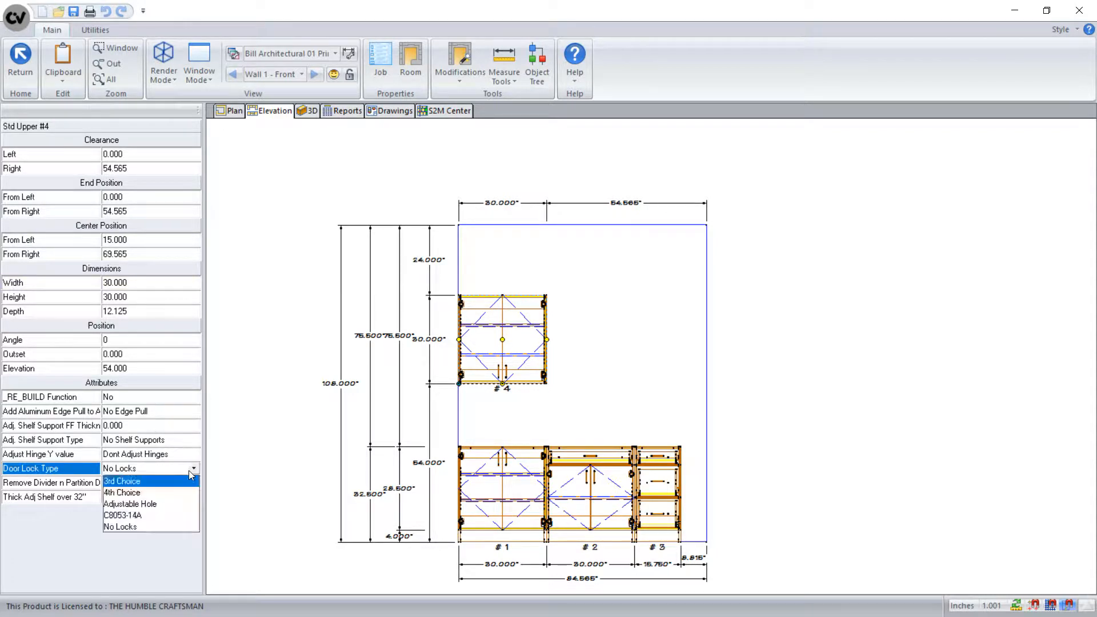
left_click(144, 516)
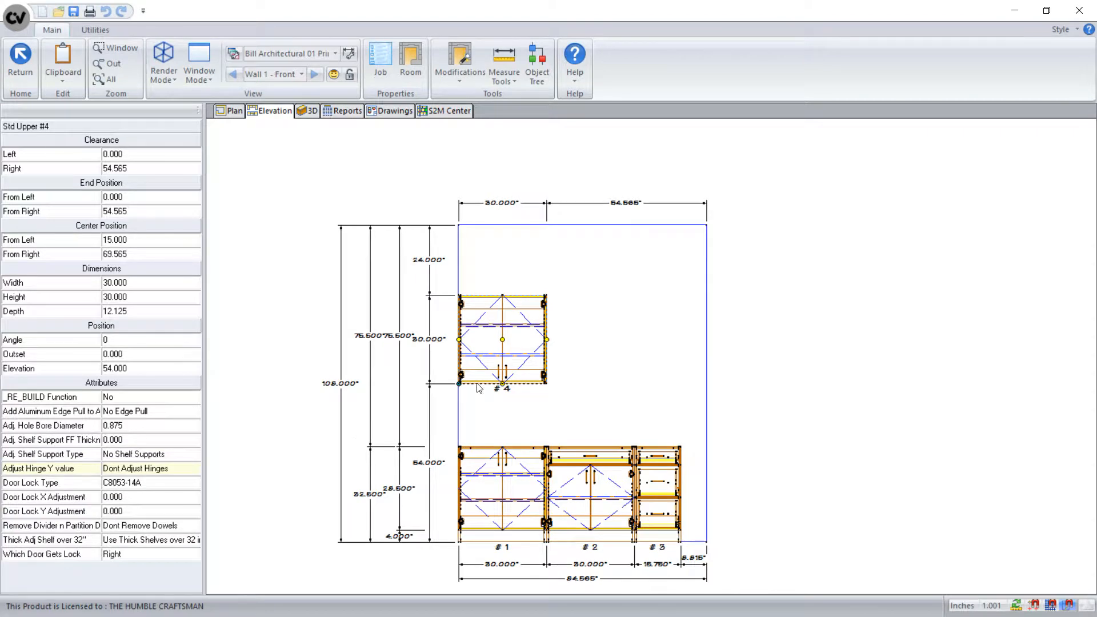
scroll(508, 387, "up", 5)
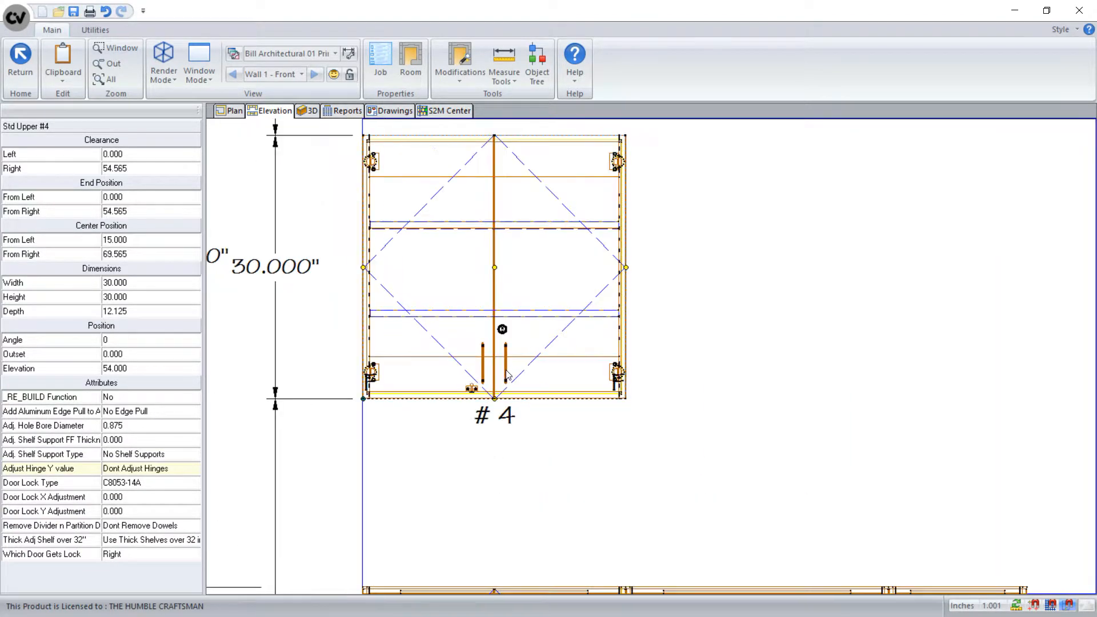
scroll(494, 374, "up", 2)
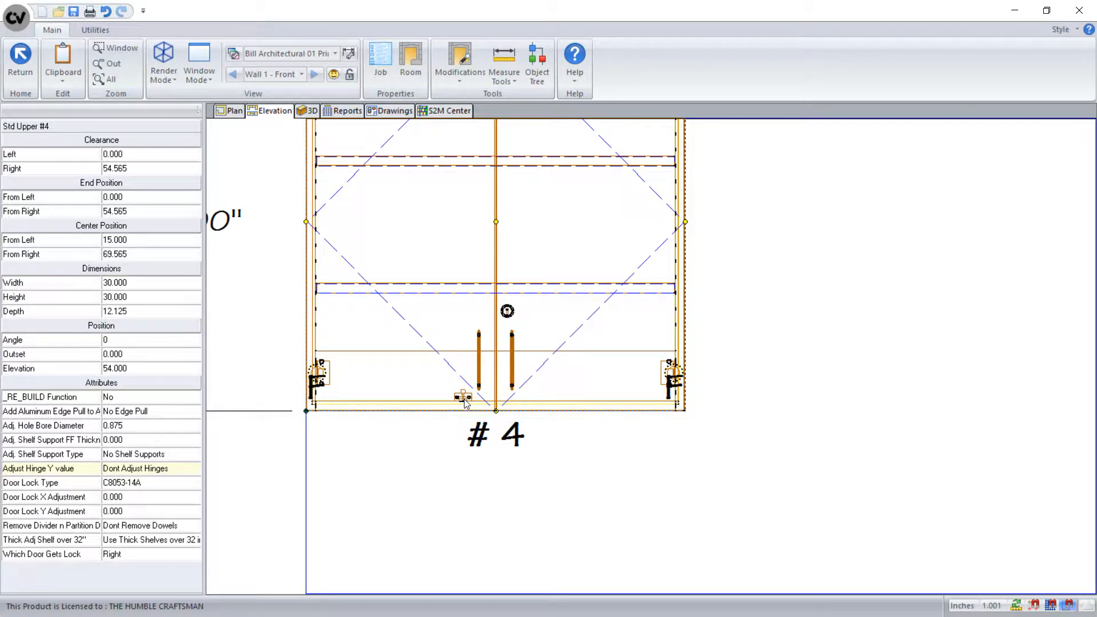
Step: Set the door lock type of door base cabinet #1 to C8053-14A and inspect the lock on its doors
scroll(464, 400, "down", 3)
scroll(458, 294, "down", 3)
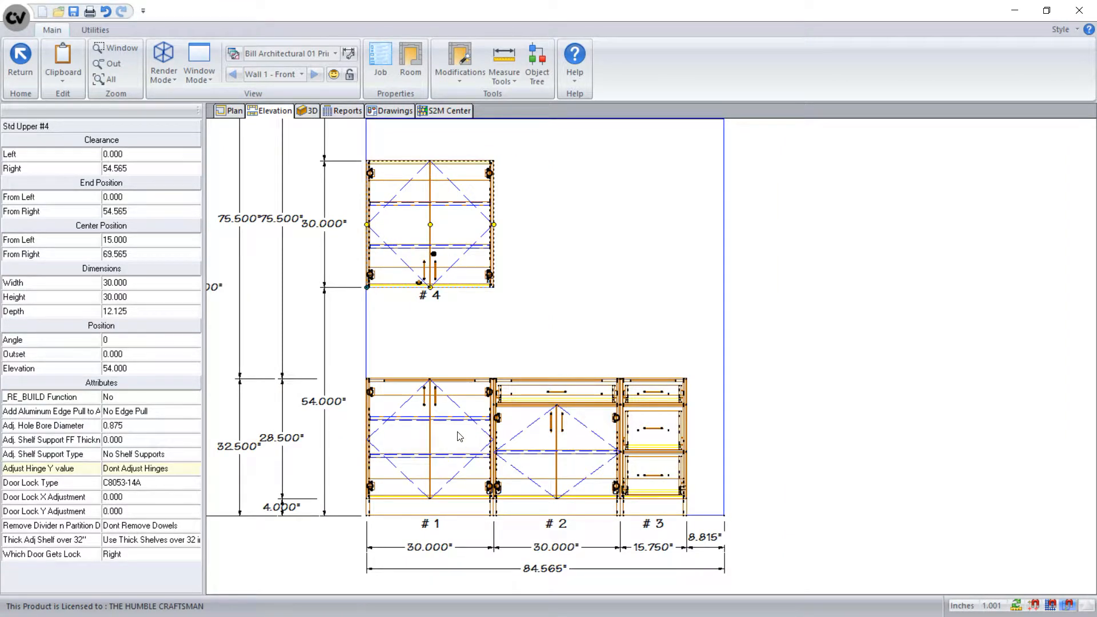
left_click(458, 436)
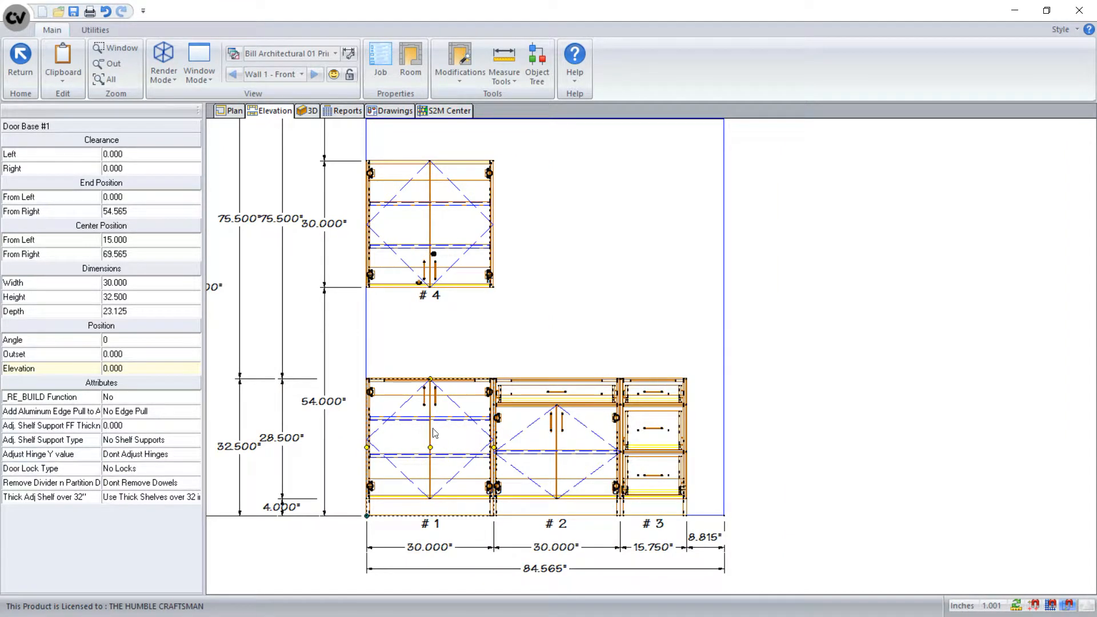
left_click(184, 468)
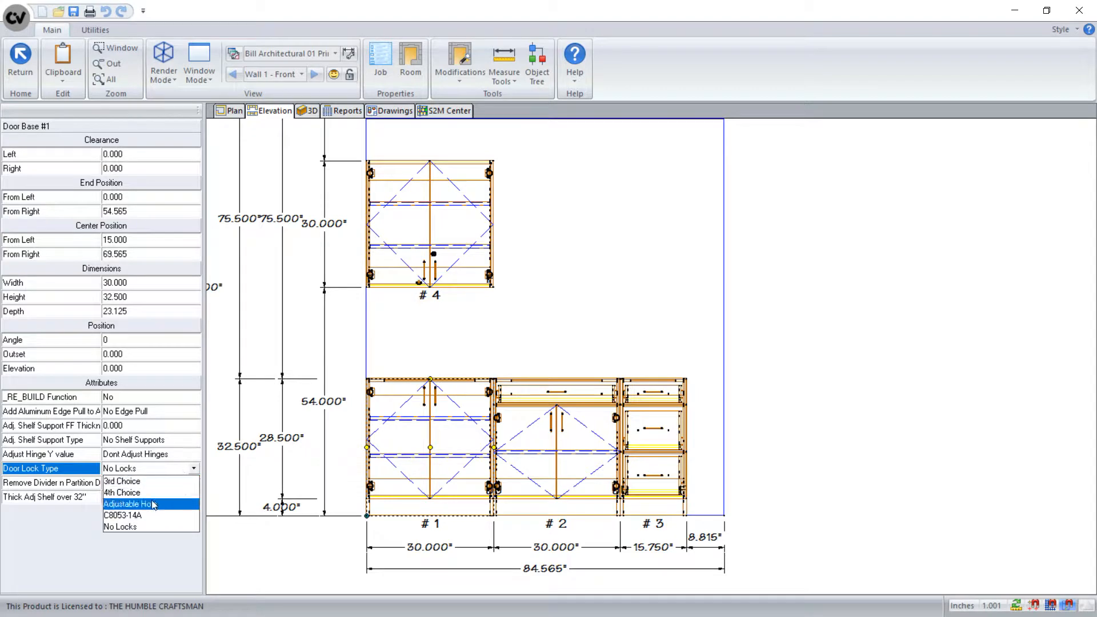
left_click(144, 515)
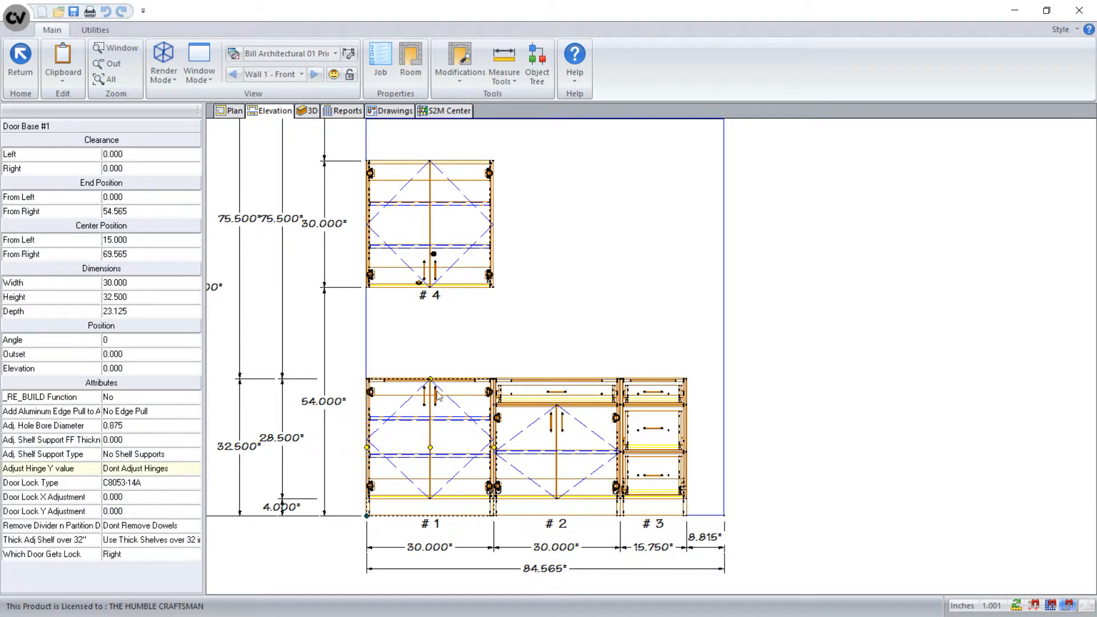
scroll(438, 388, "up", 5)
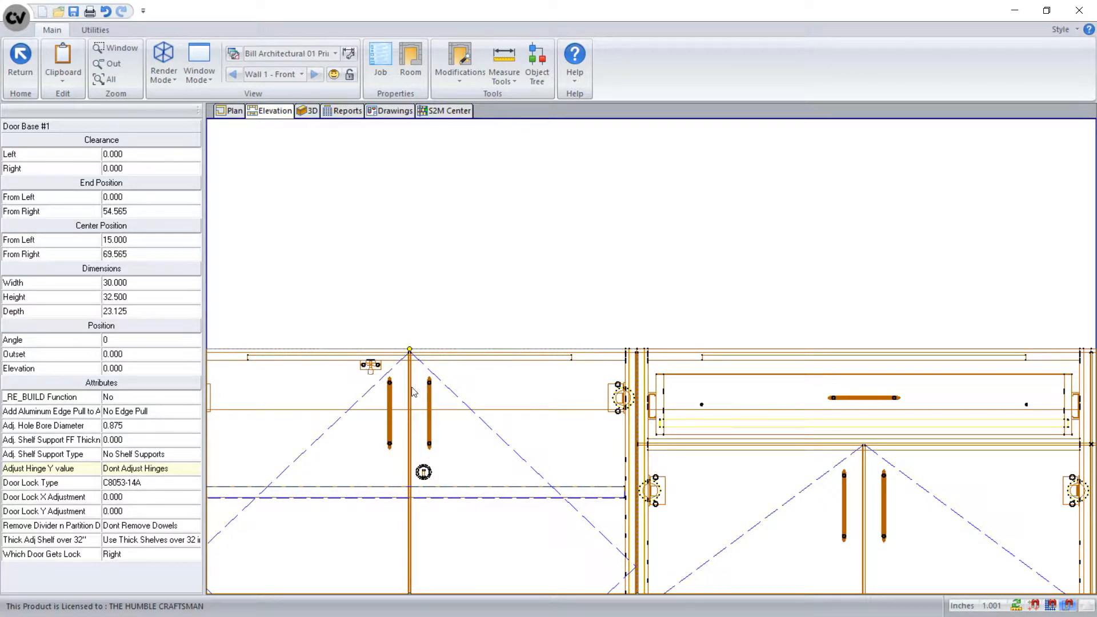
Step: Set the door lock type of drawer and door base cabinet #2 to C8053-14A
scroll(416, 350, "down", 2)
scroll(398, 317, "down", 3)
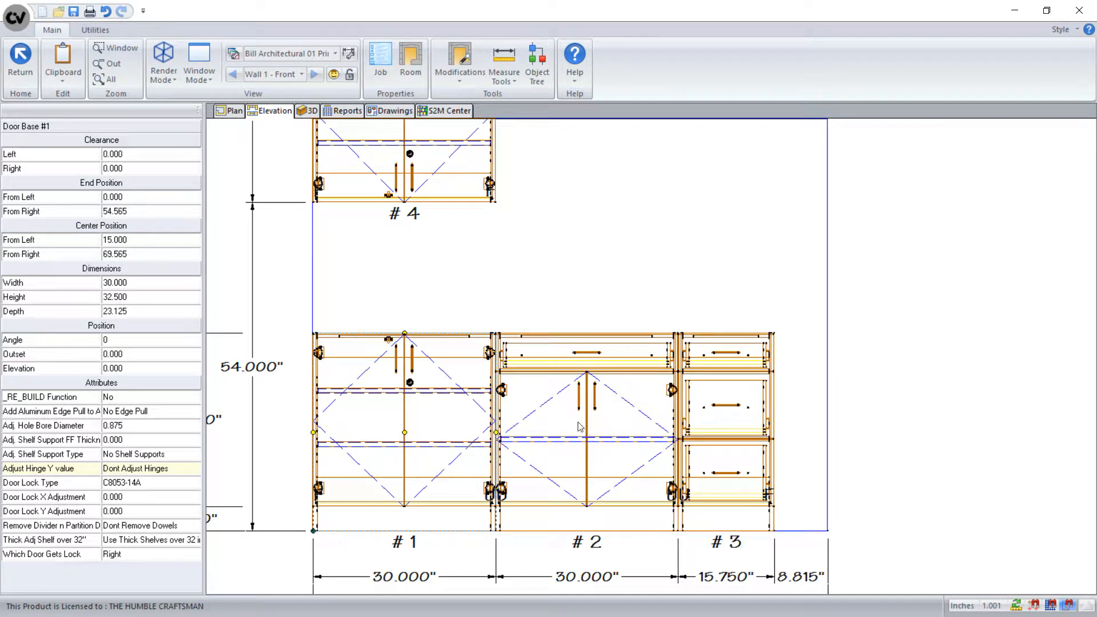
left_click(566, 417)
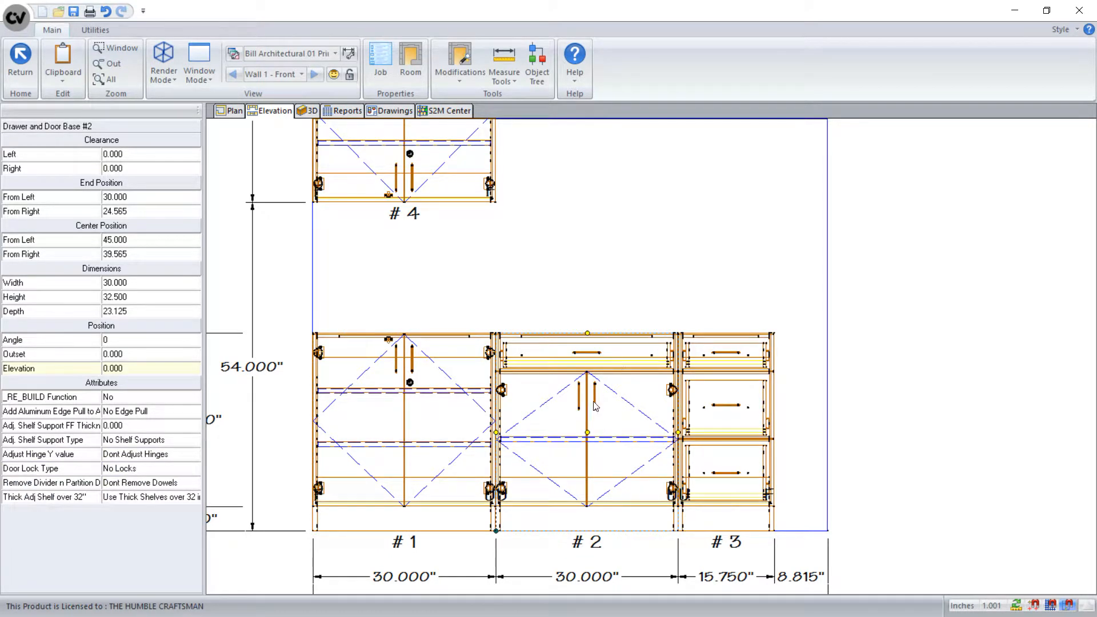
left_click(172, 468)
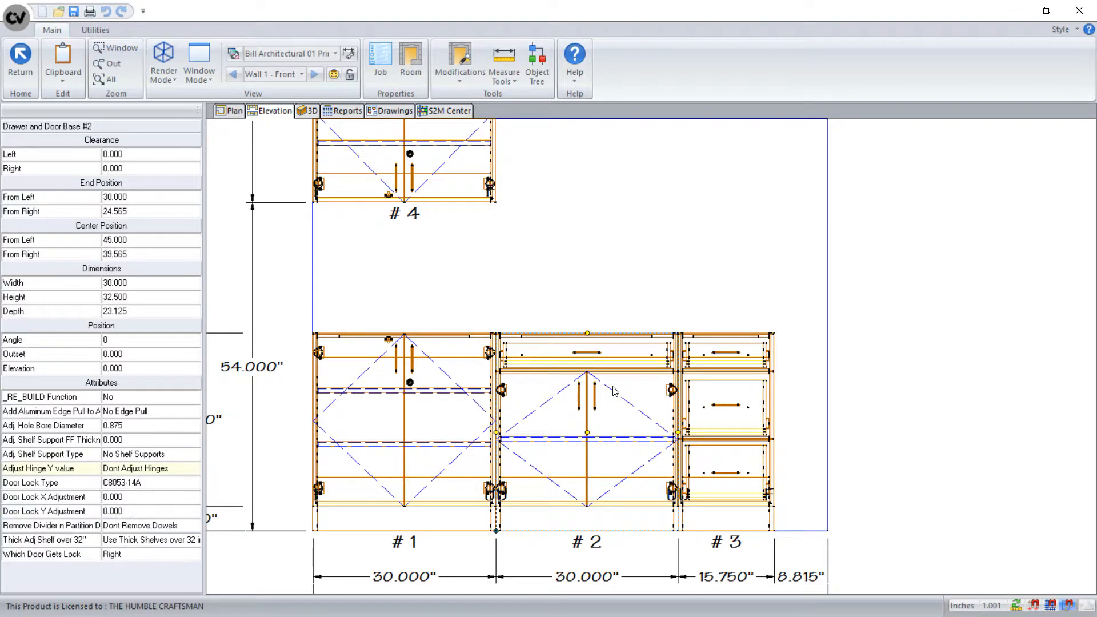
scroll(605, 412, "up", 2)
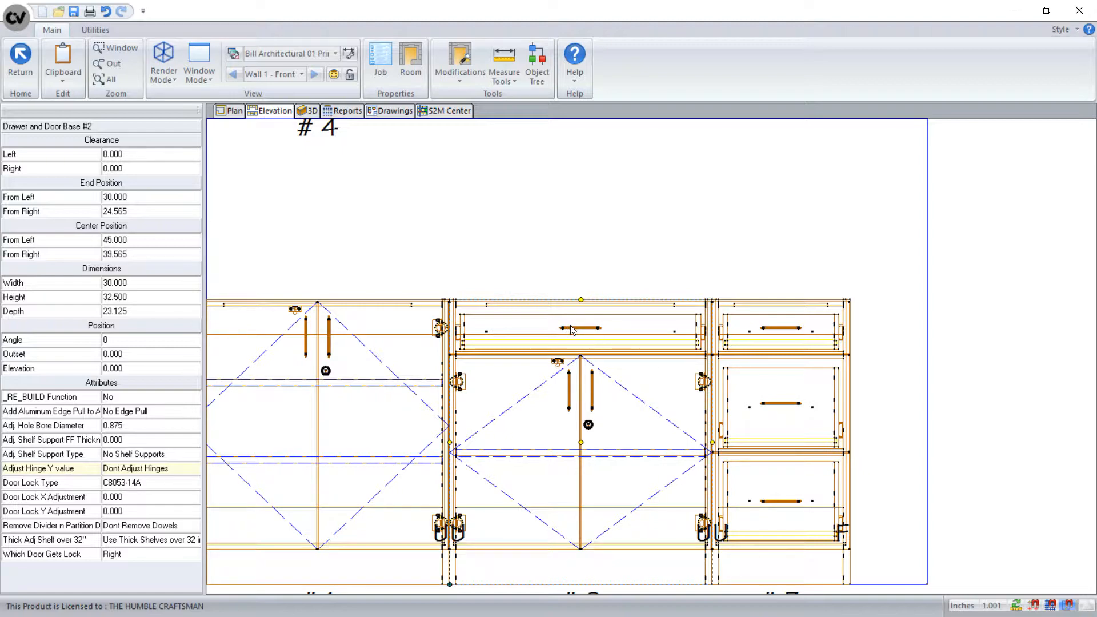
Step: Open cabinet #2 in its face view and assign a drawer lock type to the PLAM slab drawer front
double_click(541, 413)
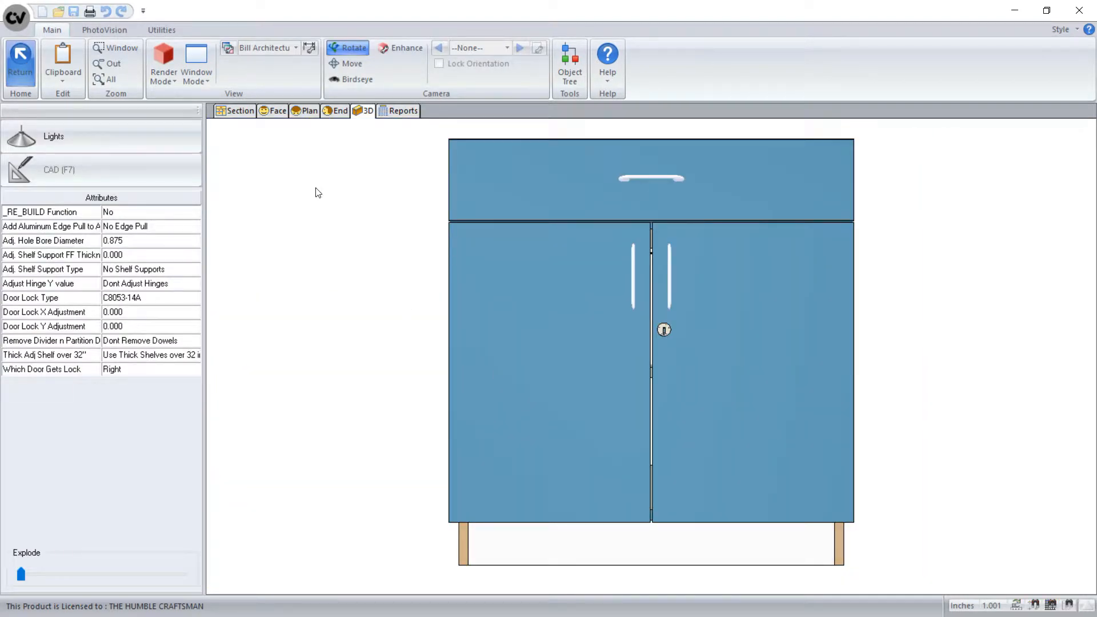
left_click(272, 111)
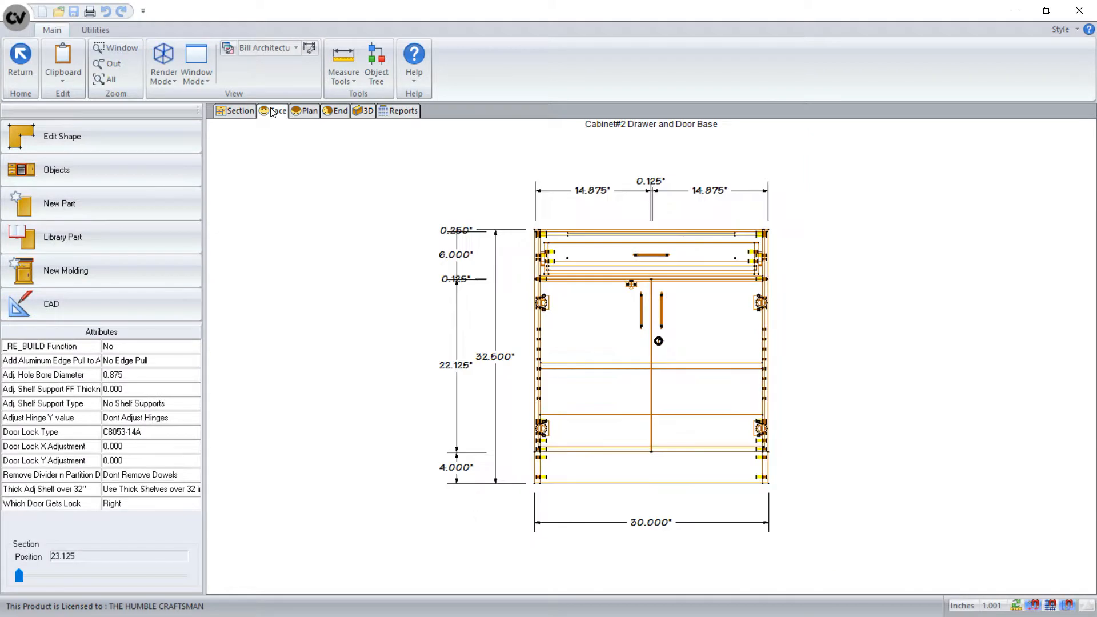
left_click(610, 256)
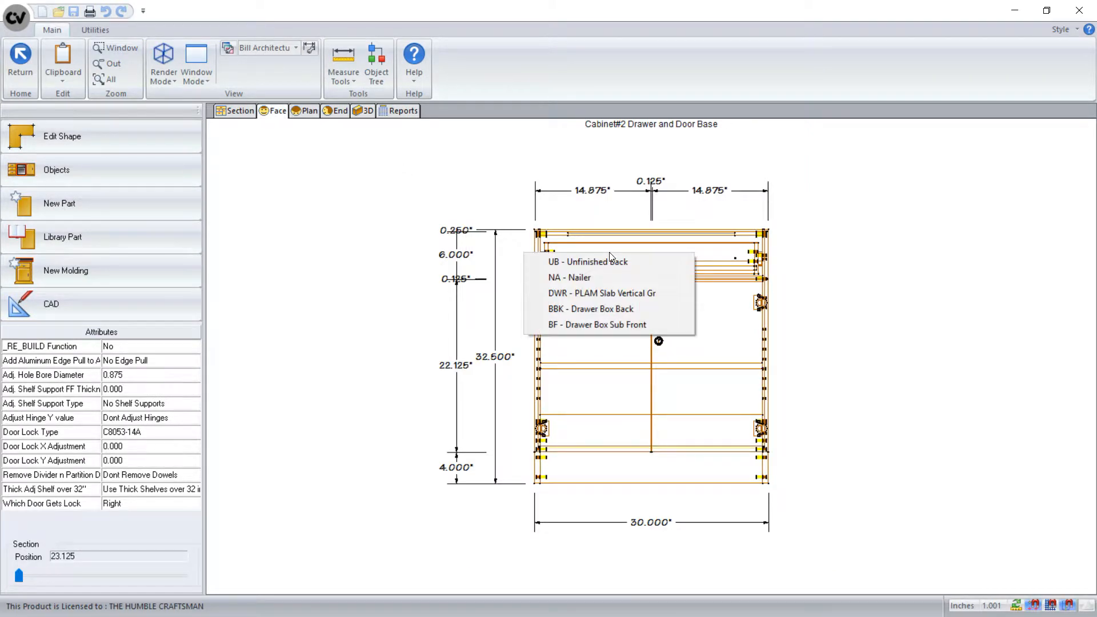
left_click(601, 291)
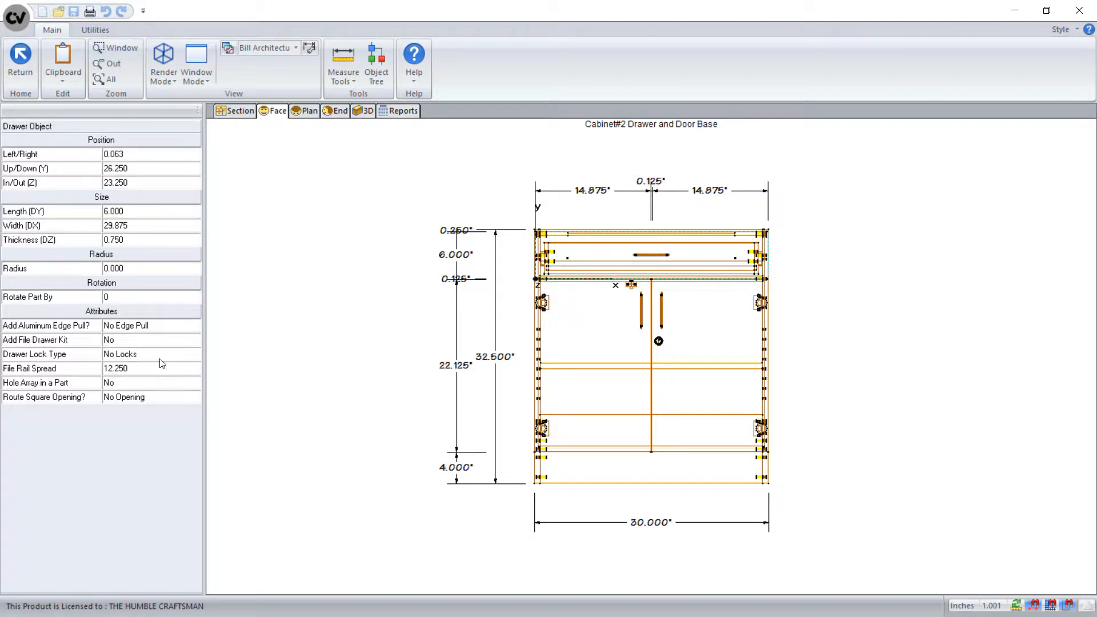
left_click(174, 355)
left_click(173, 354)
left_click(141, 412)
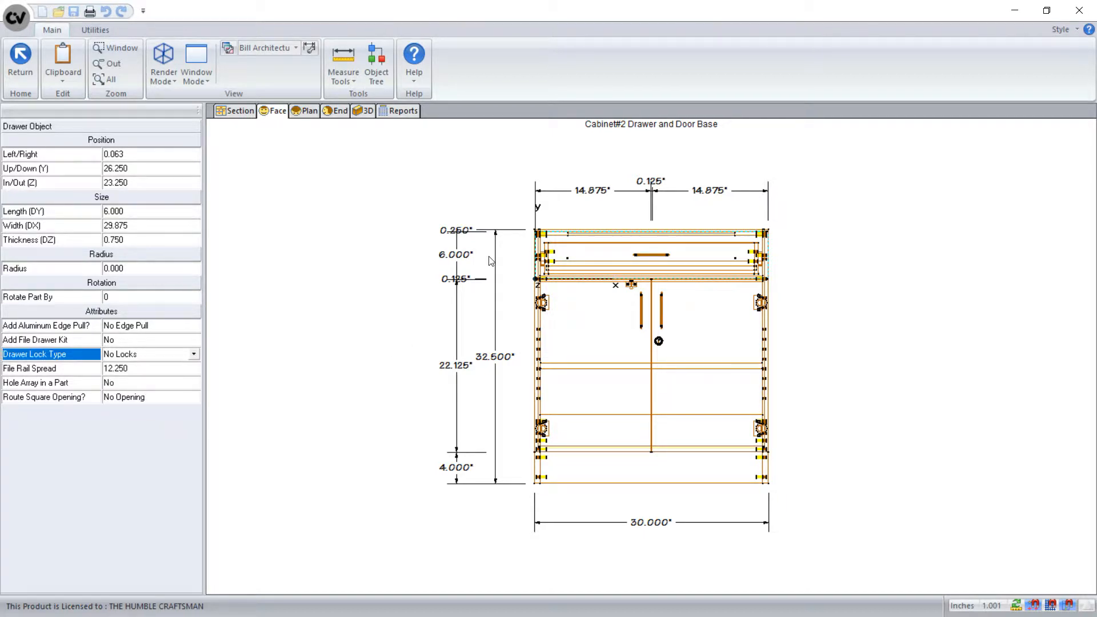
left_click(465, 189)
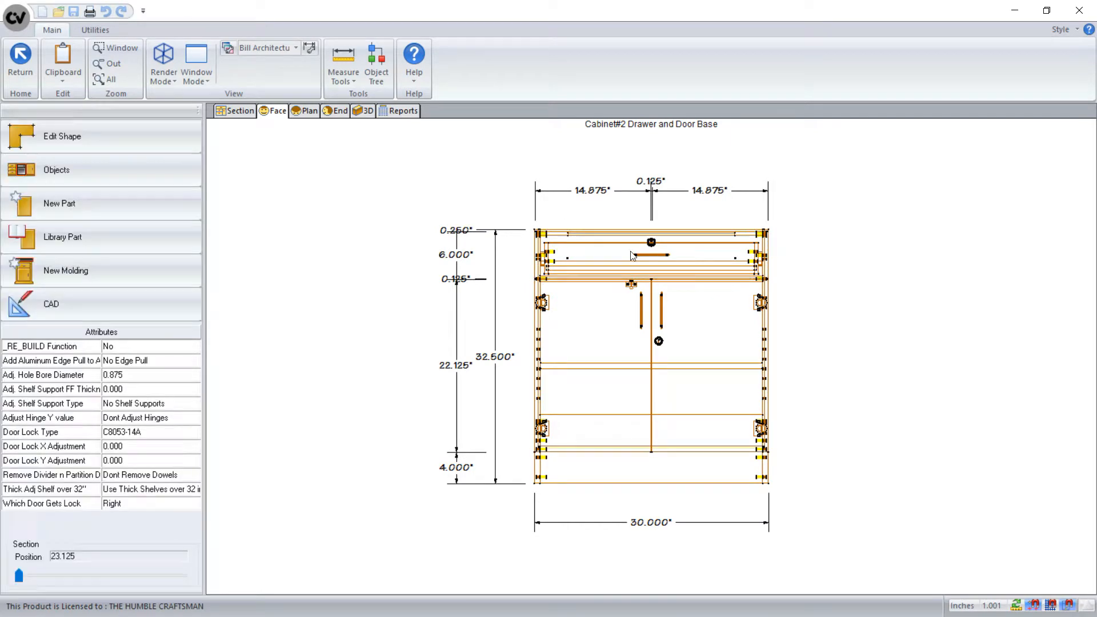
Step: Review the right door's catch adjustment attributes and cabinet #2's door lock X adjustment
left_click(691, 325)
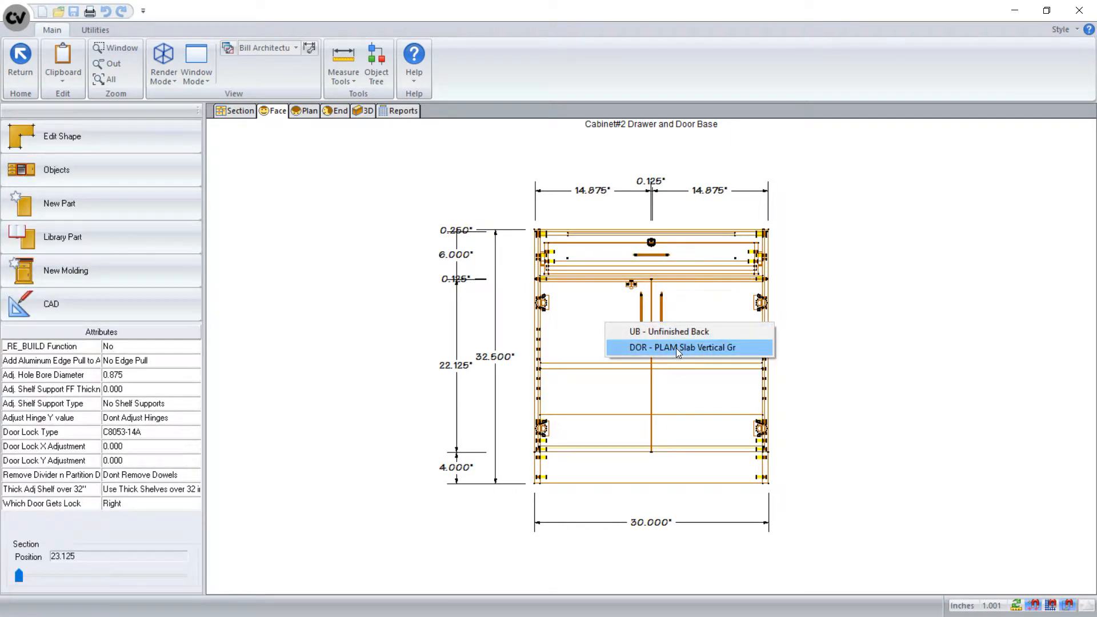
left_click(681, 346)
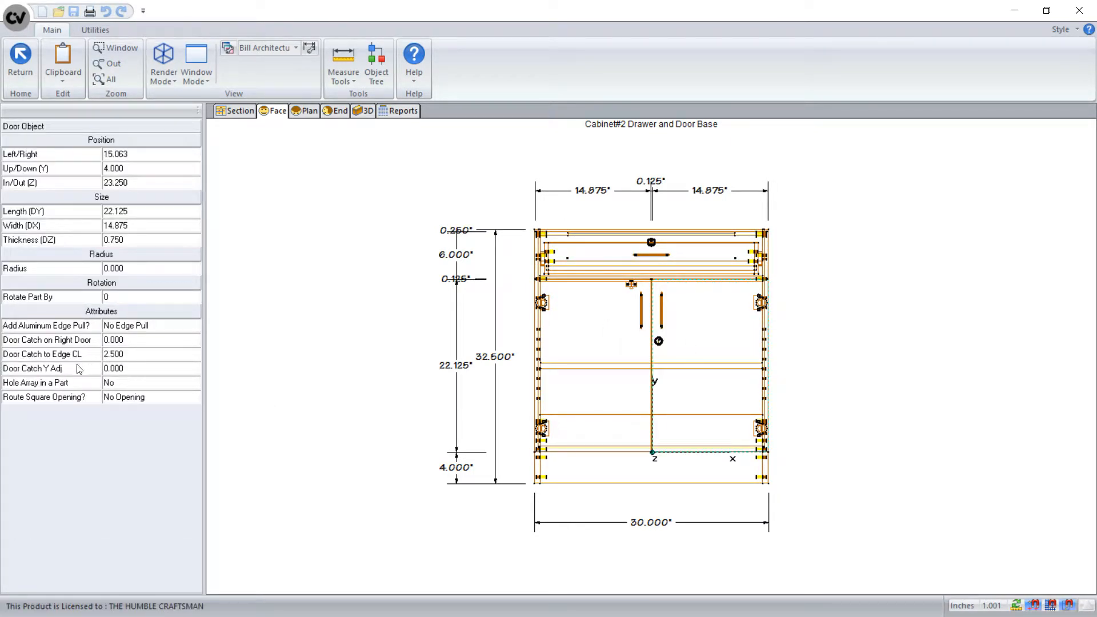
left_click(143, 375)
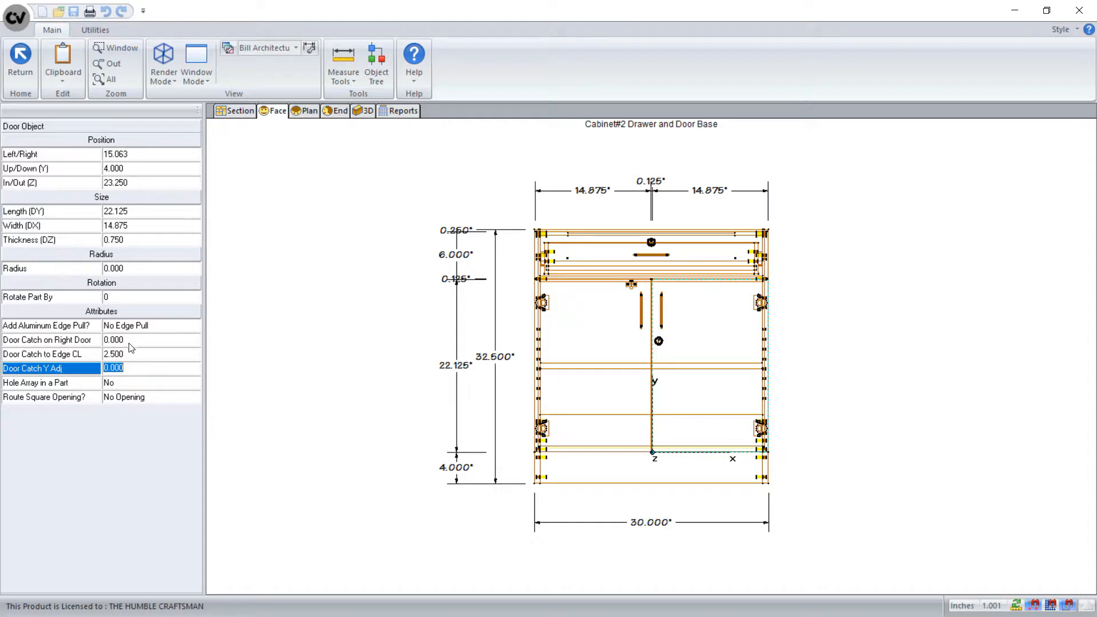
left_click(20, 57)
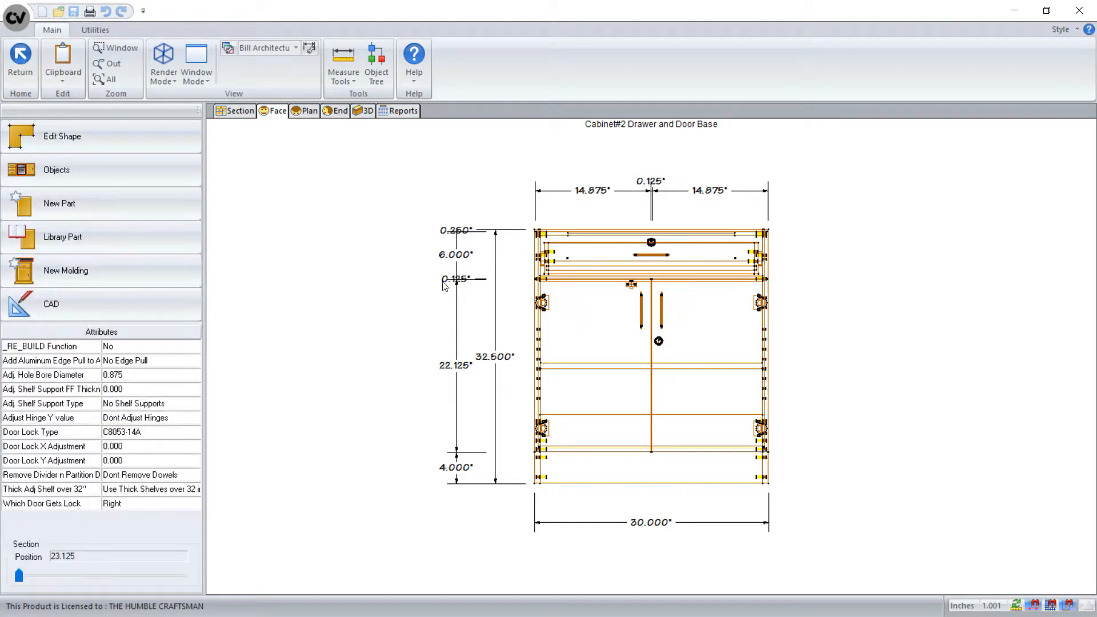
left_click(137, 447)
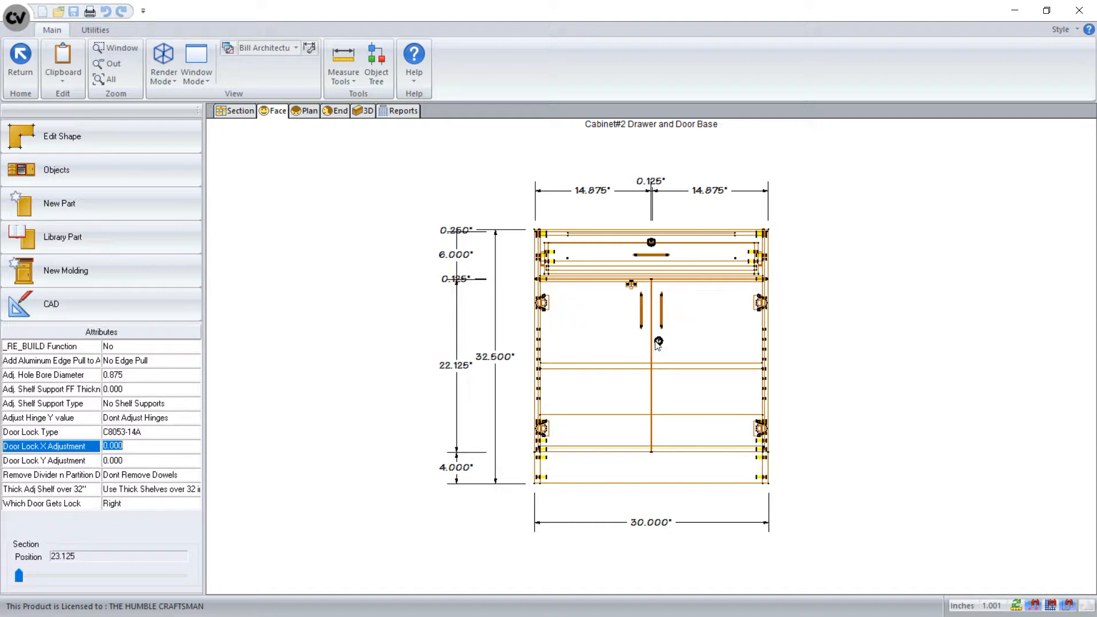
left_click(383, 242)
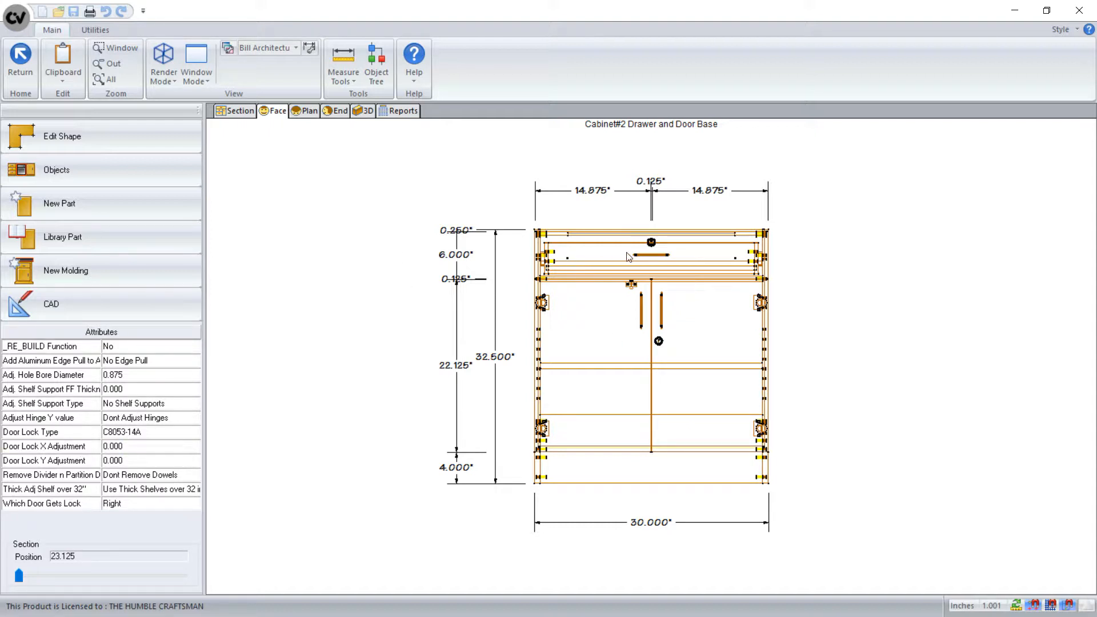
Step: Apply Scoop 1 to the drawer box sub front of cabinet #2
scroll(658, 251, "up", 3)
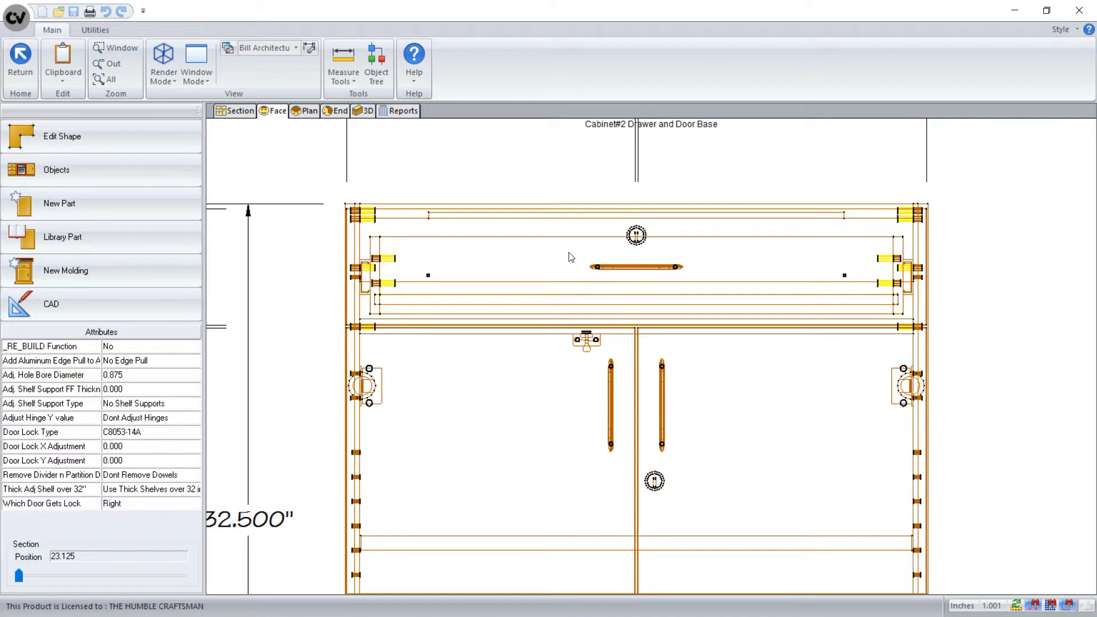
left_click(562, 259)
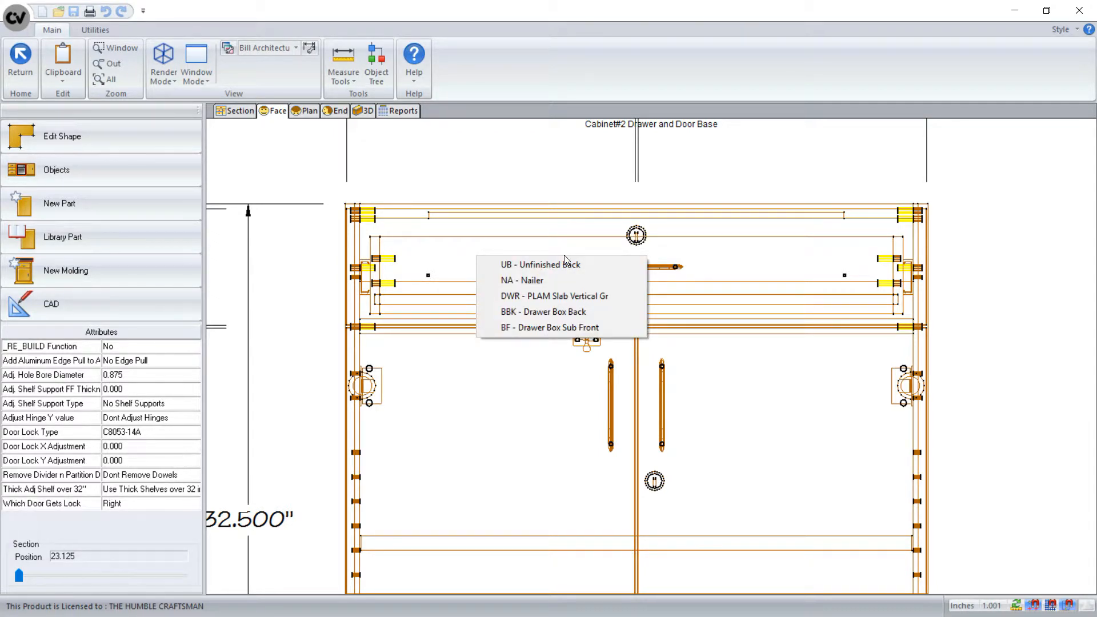
left_click(543, 329)
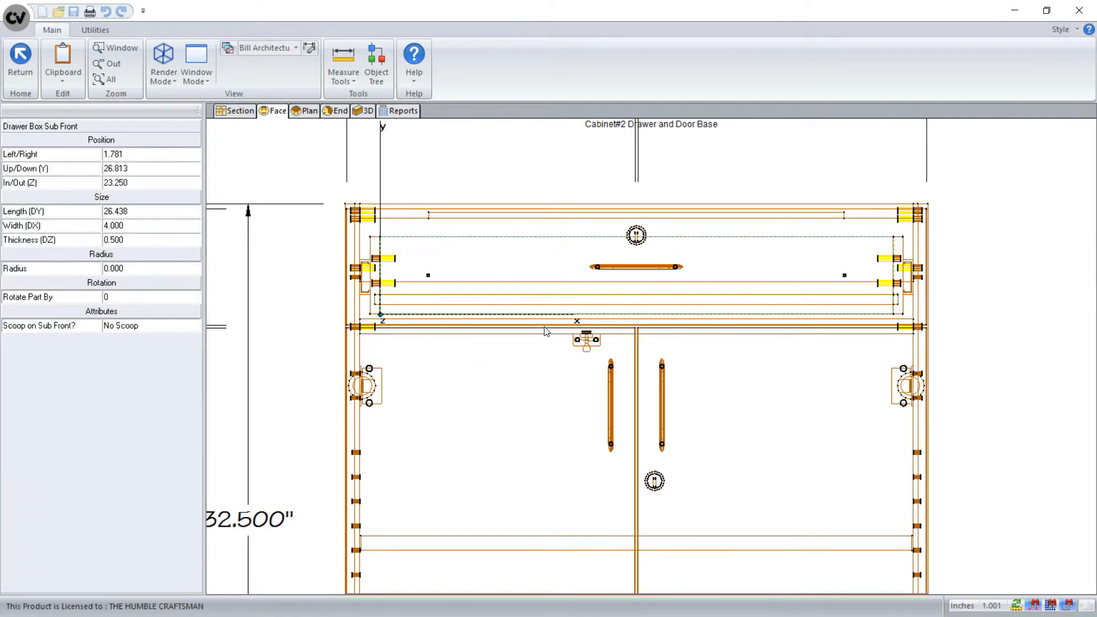
left_click(190, 324)
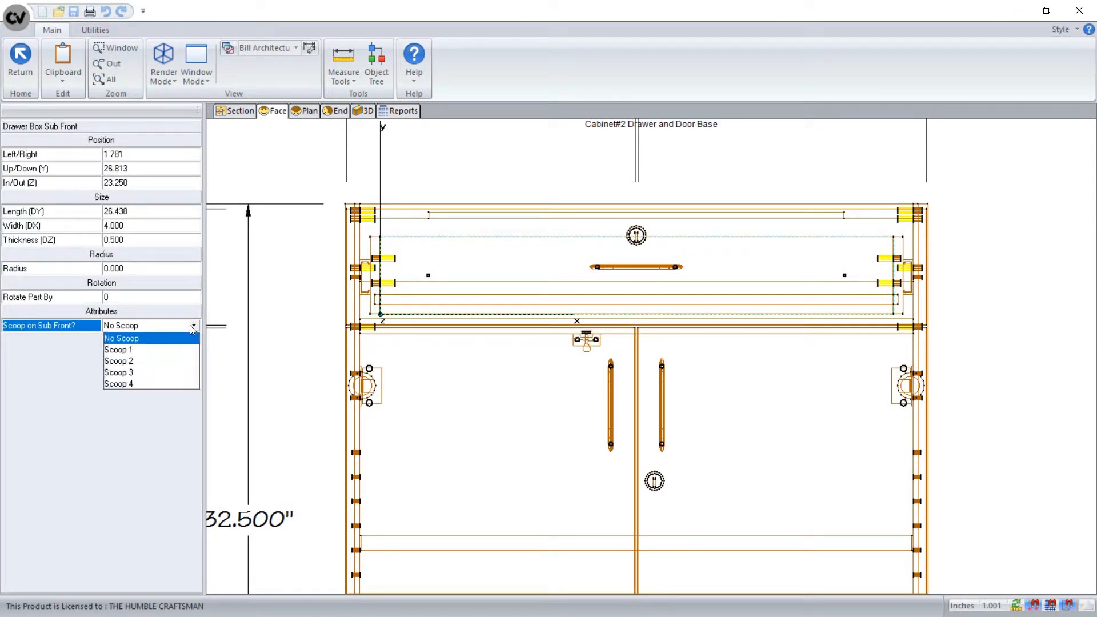
key("Down")
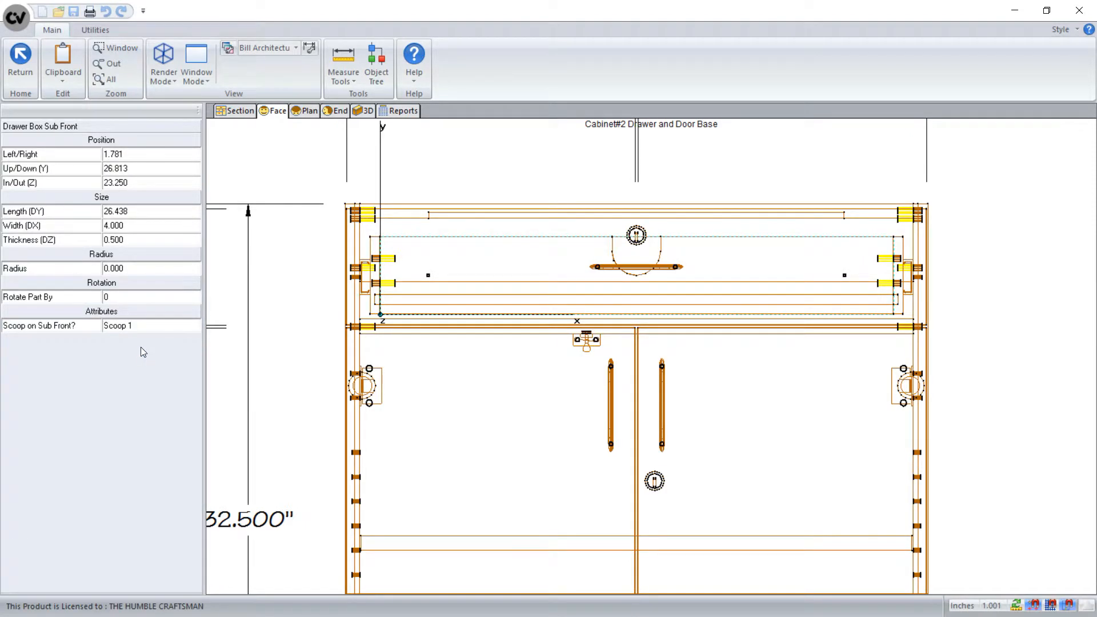
Step: Try Scoop 2, Scoop 3 and Scoop 4 on the drawer box sub front, and restore Scoop 1
left_click(184, 326)
left_click(149, 359)
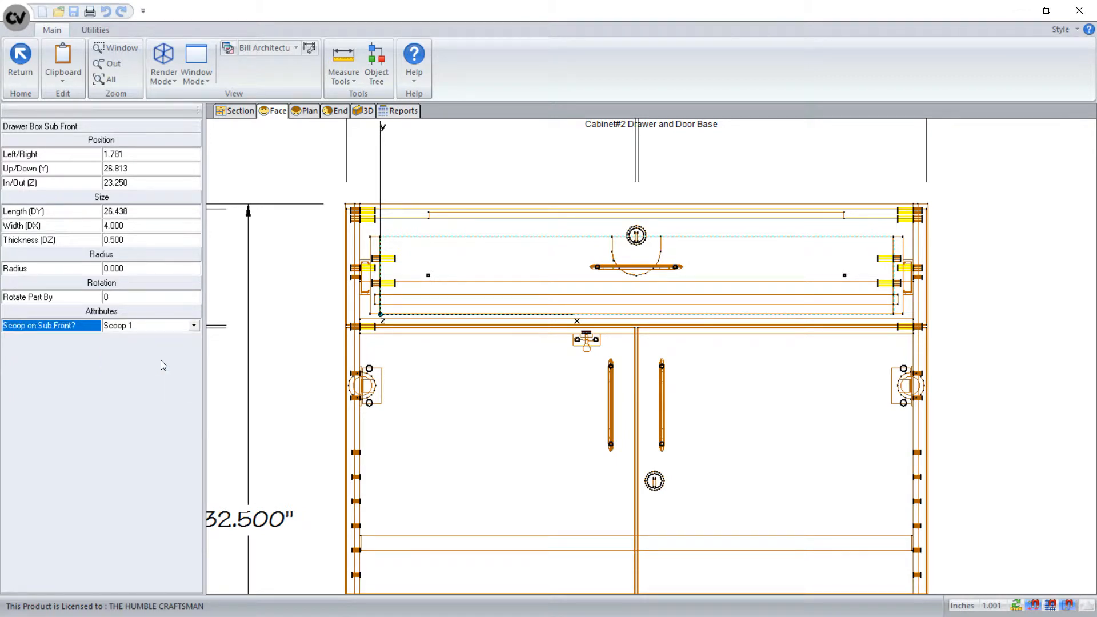
left_click(180, 330)
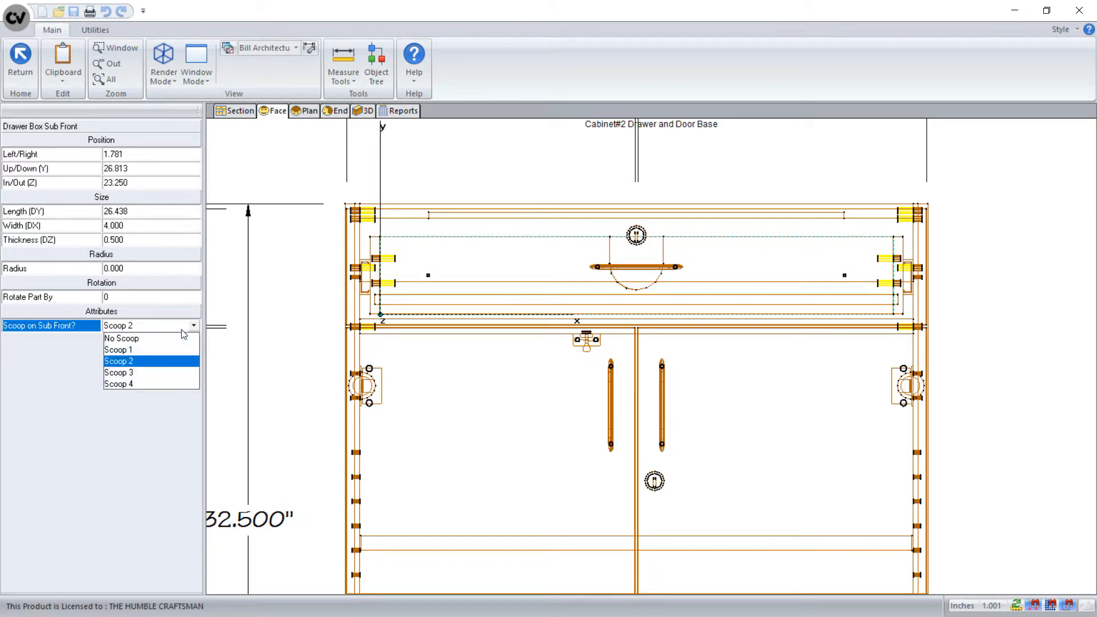
left_click(149, 374)
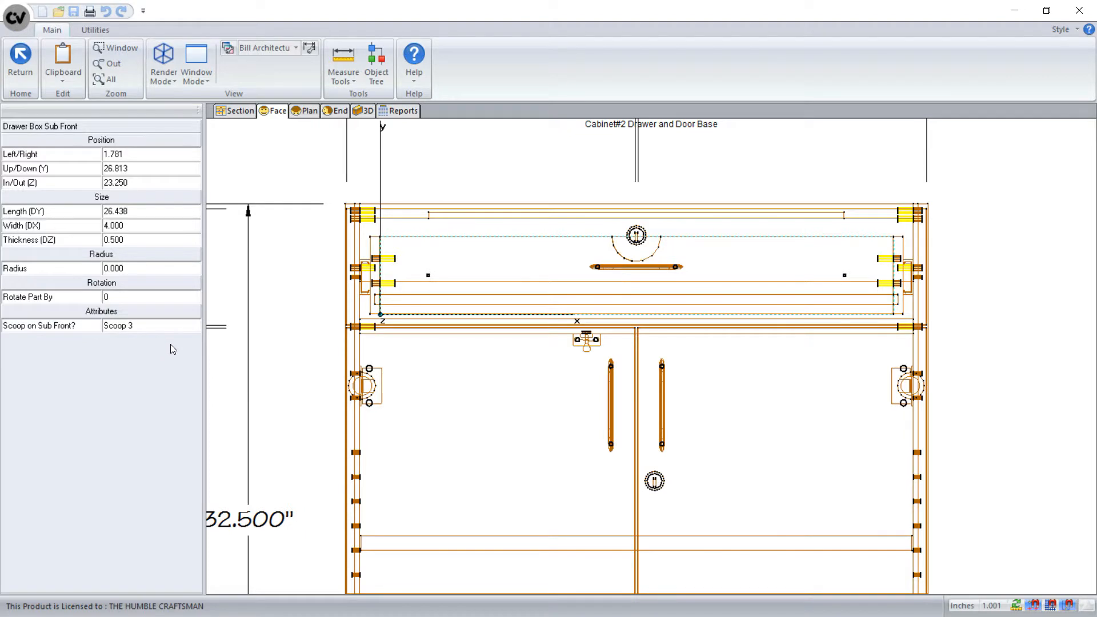
left_click(164, 329)
left_click(140, 382)
left_click(156, 325)
left_click(23, 60)
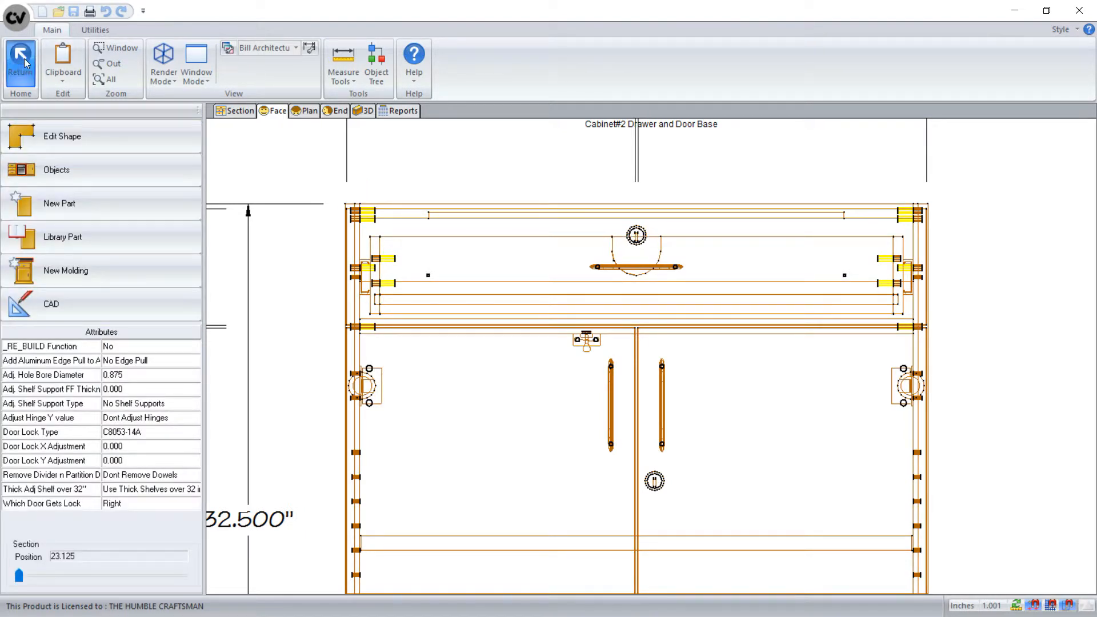
Step: Return to the wall elevation and open cabinet #3, the three-drawer base, in its face view
left_click(24, 61)
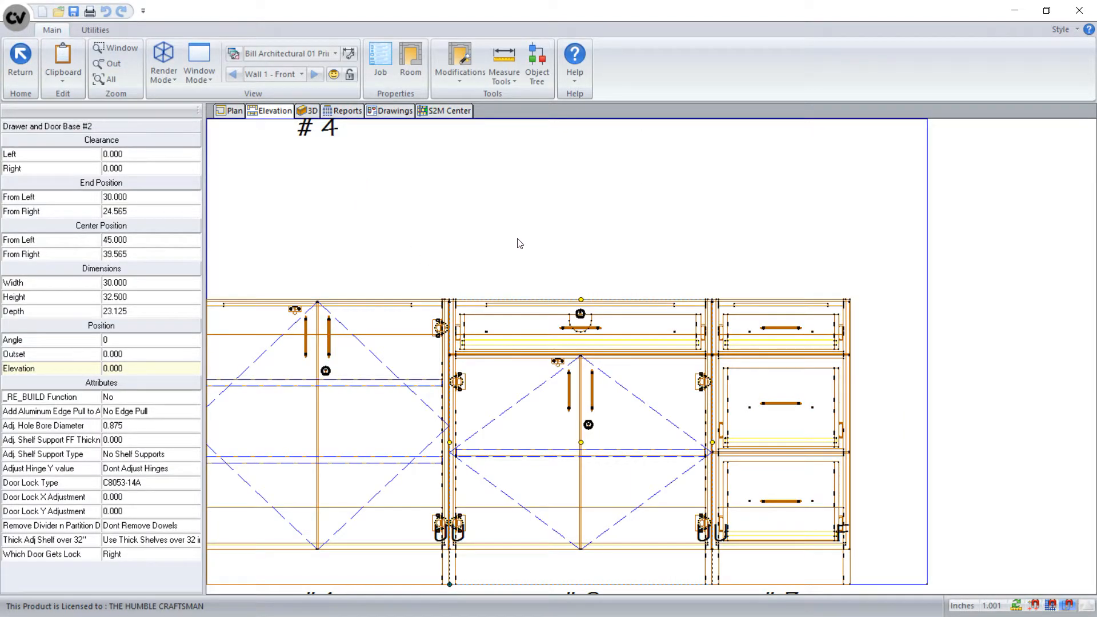
left_click(519, 244)
left_click(775, 391)
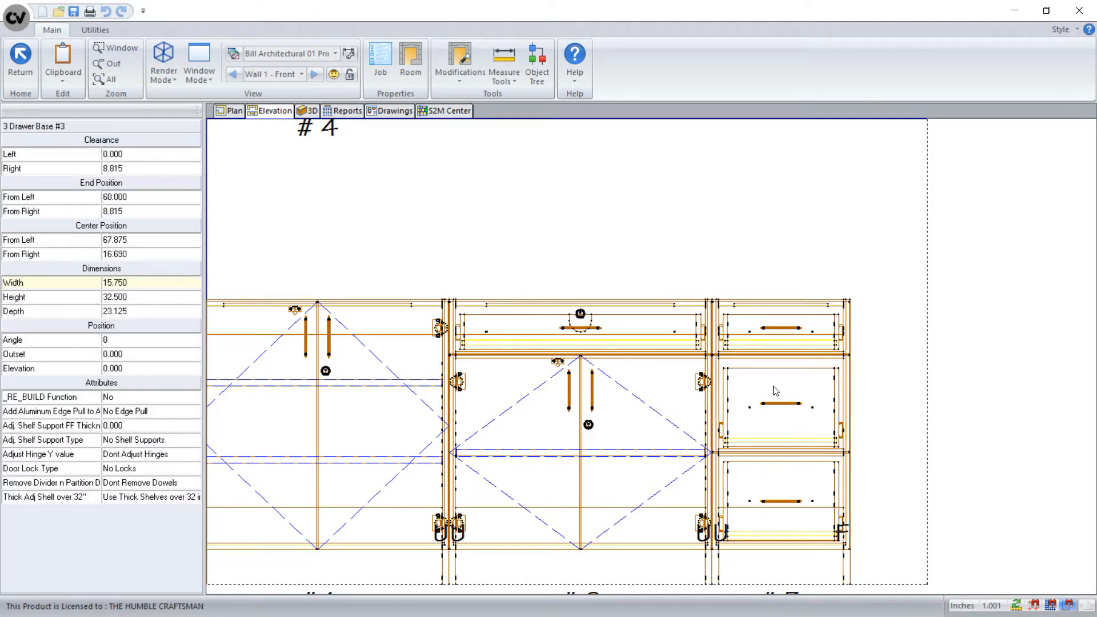
double_click(775, 391)
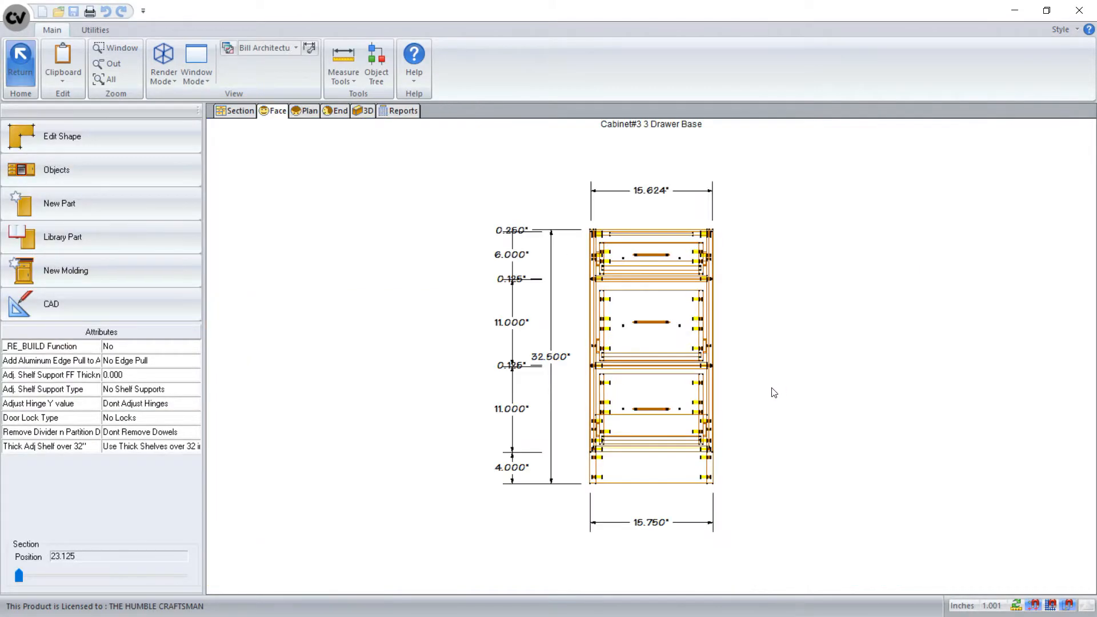
scroll(631, 305, "up", 3)
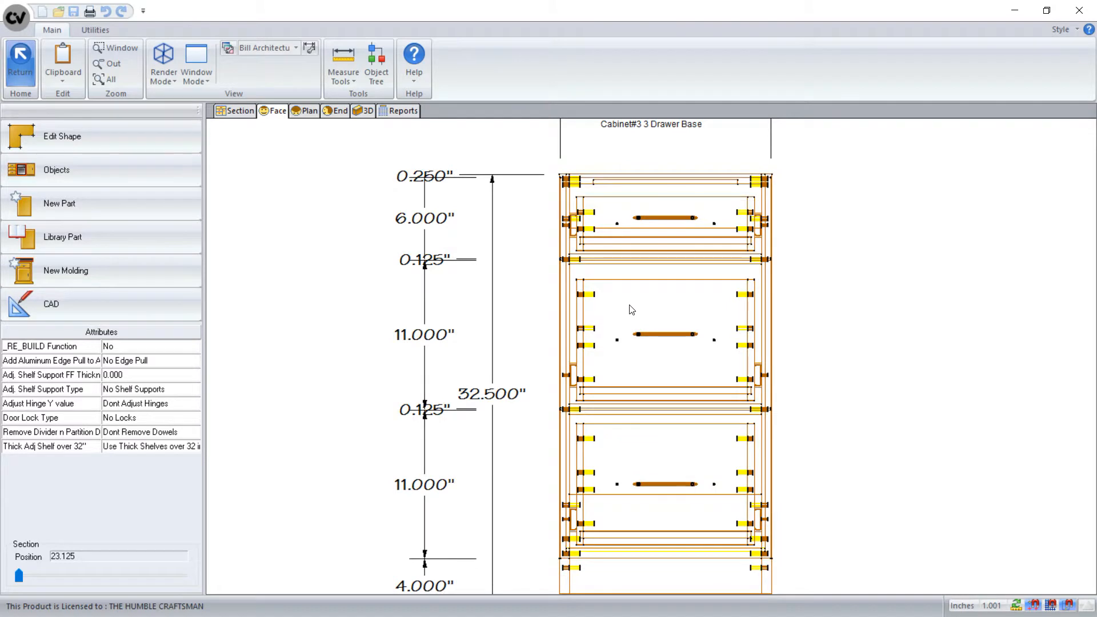
Step: Set the Drawer Lock Type of cabinet #3's middle drawer to C8053-14A
left_click(628, 305)
left_click(614, 330)
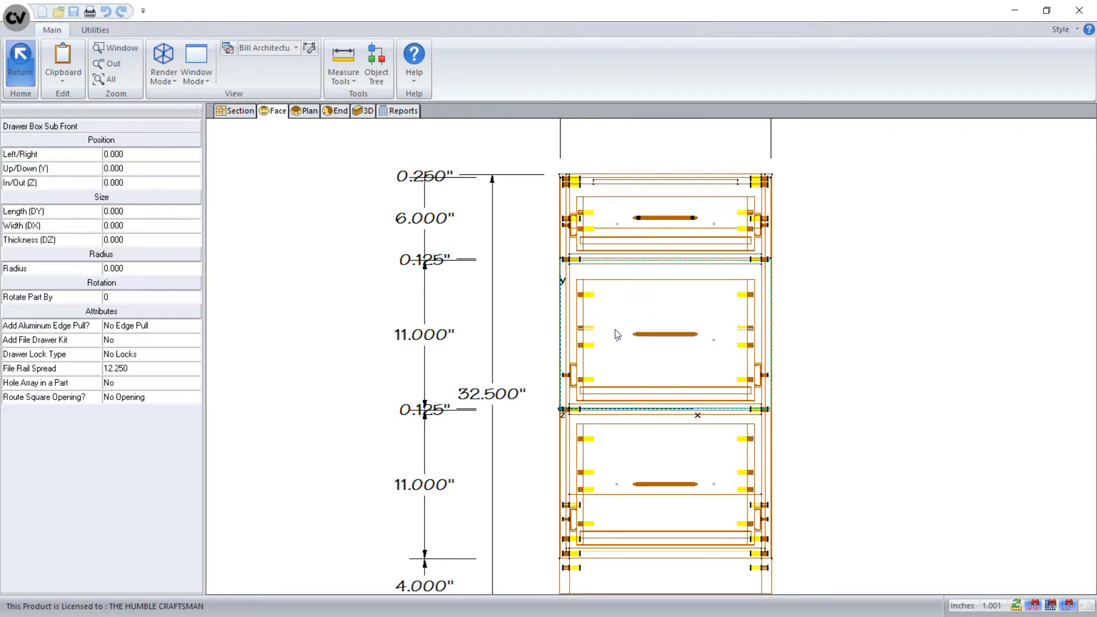
left_click(169, 357)
left_click(143, 400)
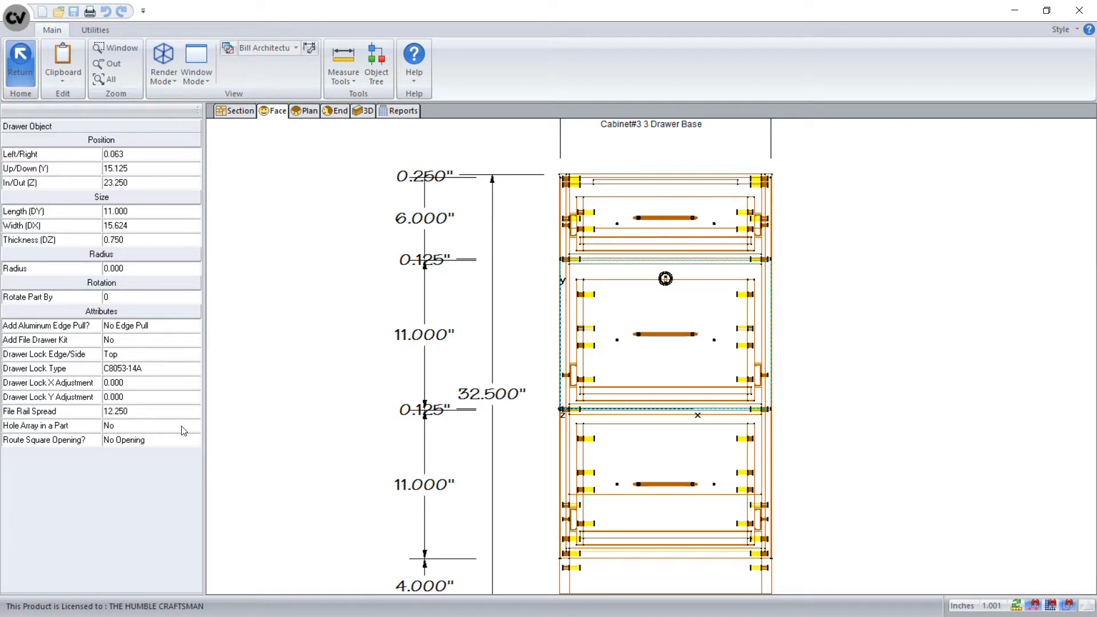
Step: Change the middle drawer's Drawer Lock Edge/Side so the lock sits at the upper-left corner of the front
left_click(158, 355)
left_click(127, 379)
left_click(378, 212)
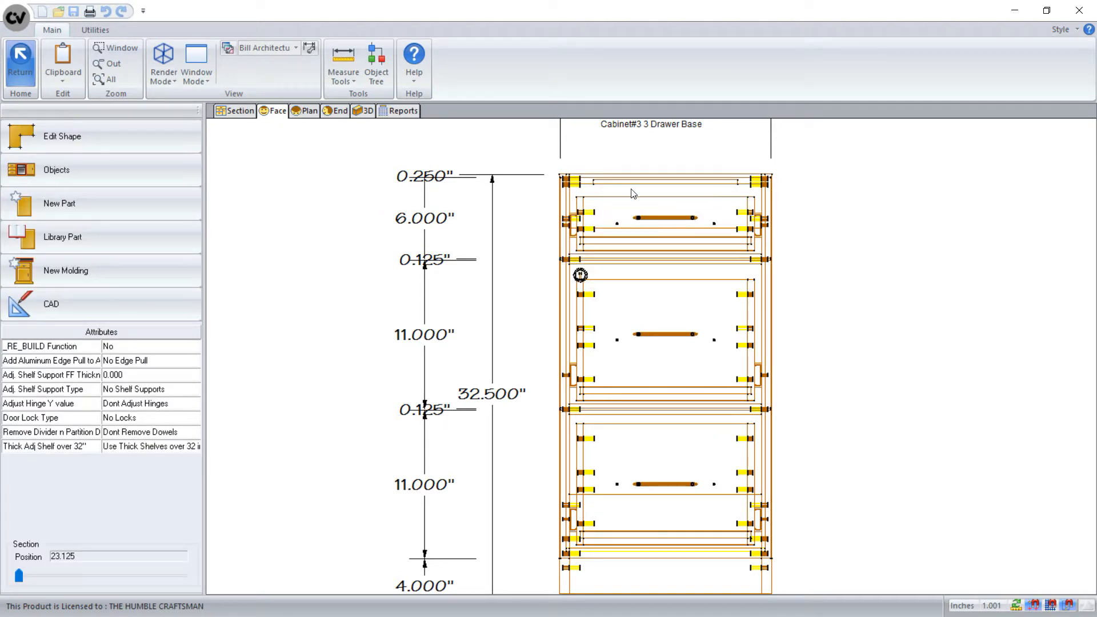
Step: Show cabinet #3 in its end view and open the front top stretcher for part editing
left_click(341, 112)
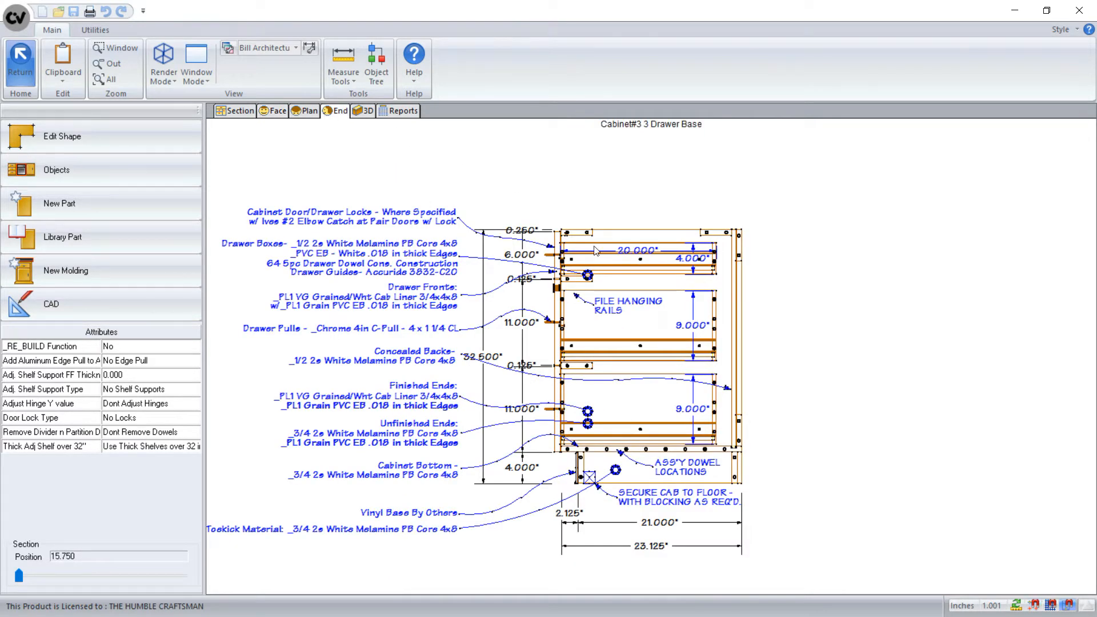
scroll(578, 241, "up", 4)
scroll(570, 240, "up", 3)
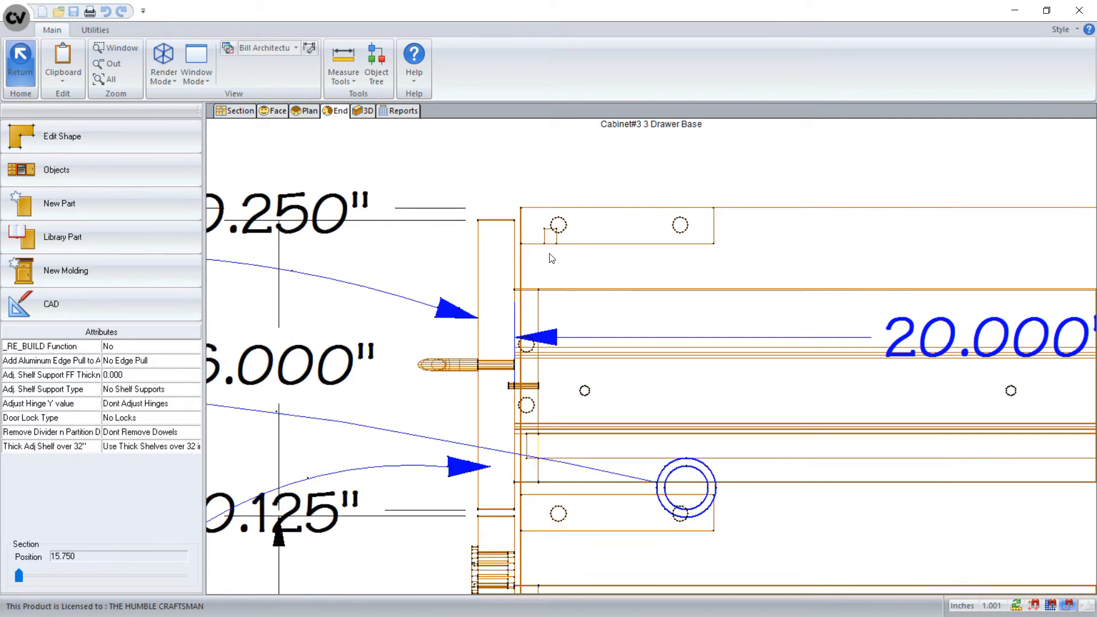
left_click(549, 243)
left_click(570, 266)
right_click(521, 217)
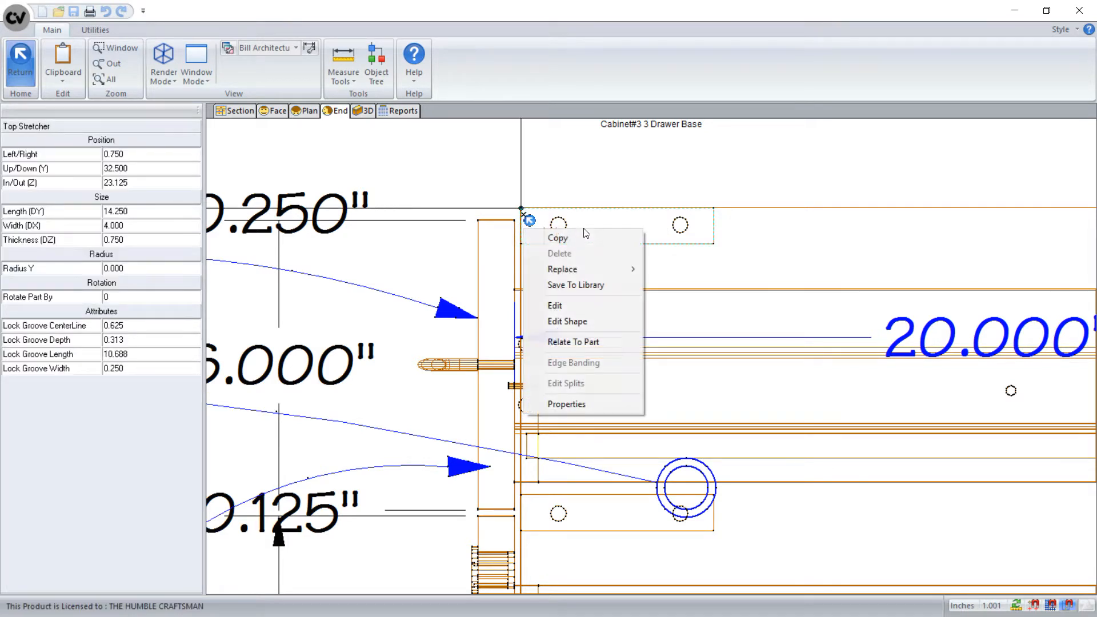
left_click(562, 301)
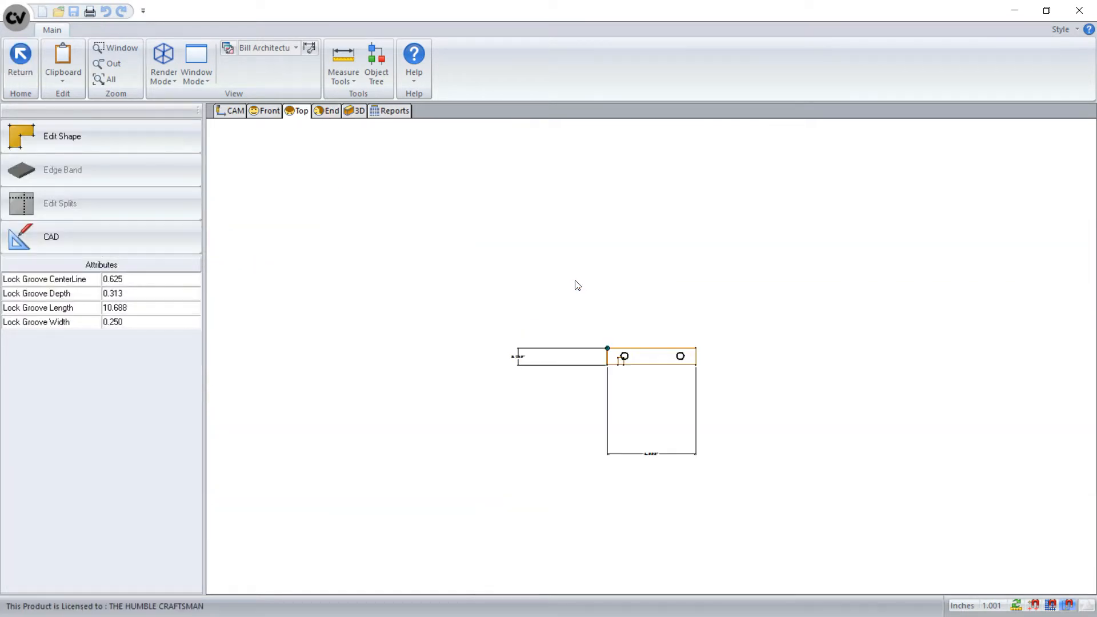
Step: Examine the top stretcher's lock groove in 3D and its centerline, depth, length and width attributes, and return to the cabinet
left_click(355, 111)
left_click_drag(529, 247, 513, 376)
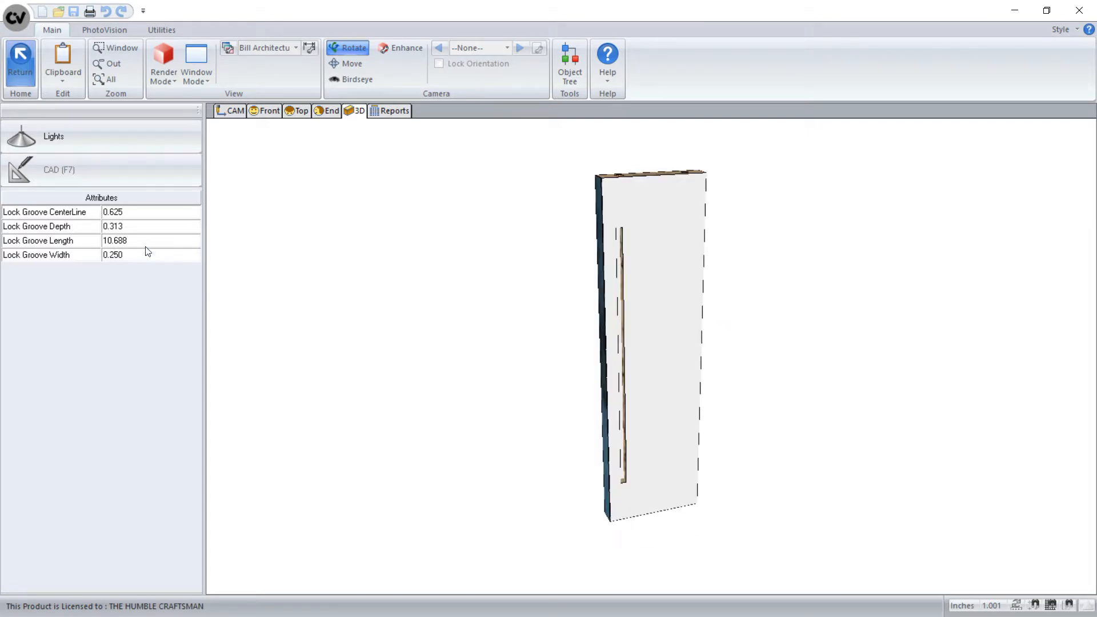
left_click(140, 211)
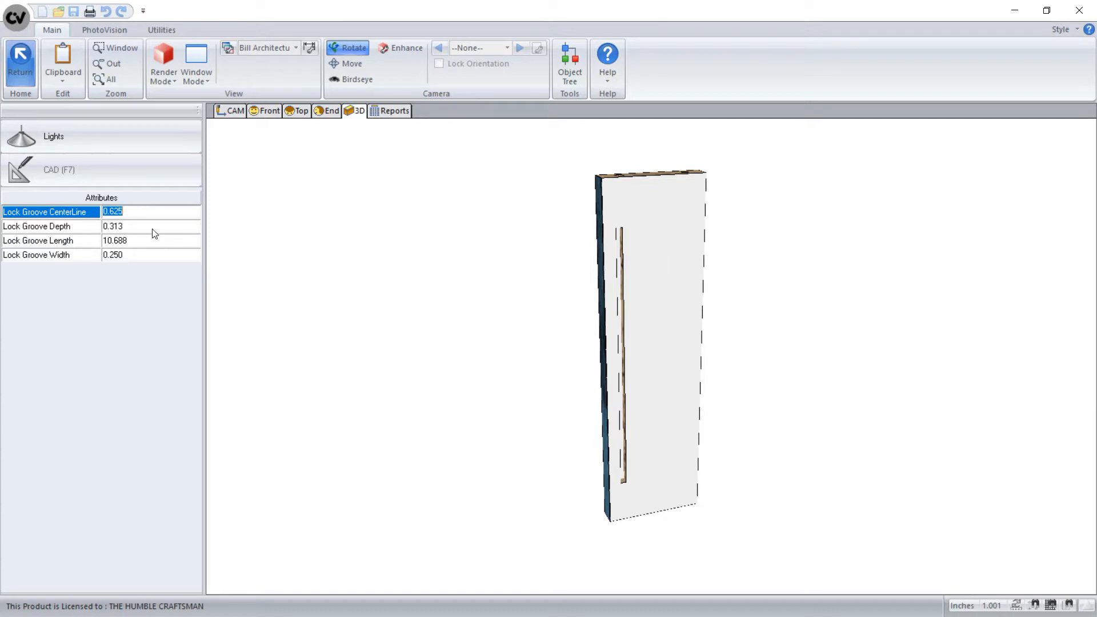
left_click(152, 227)
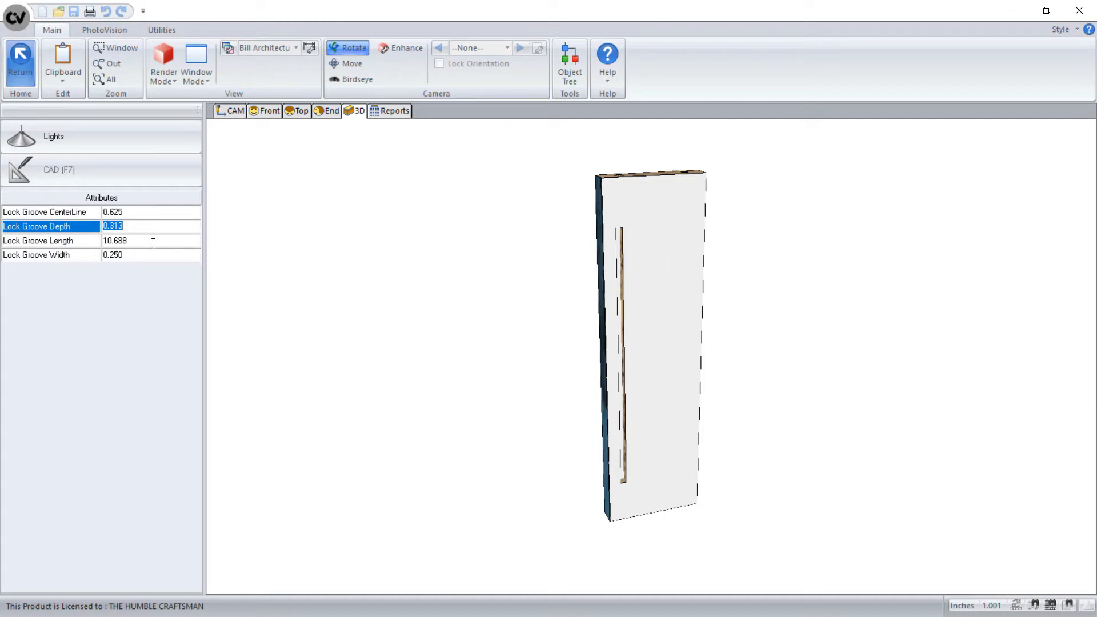
left_click(153, 241)
left_click(151, 256)
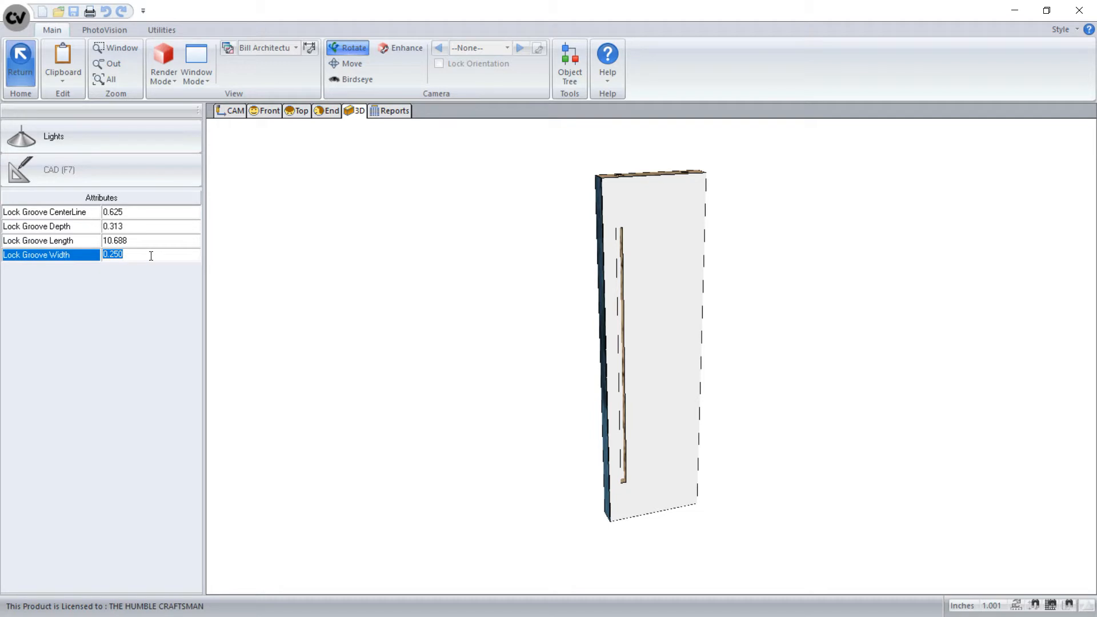
left_click(32, 56)
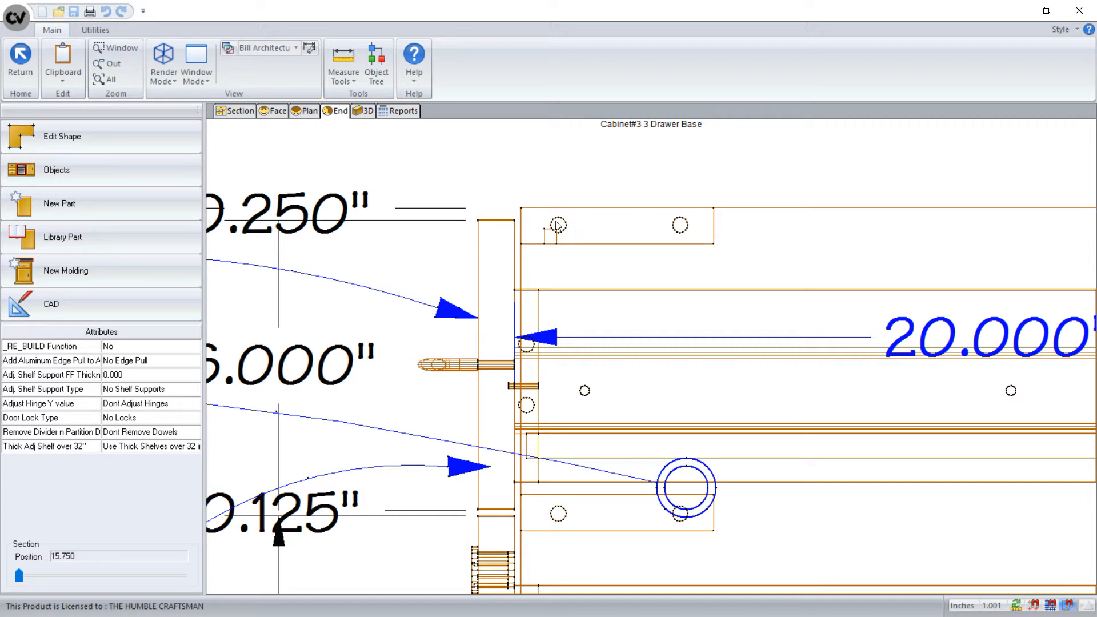
scroll(624, 203, "down", 2)
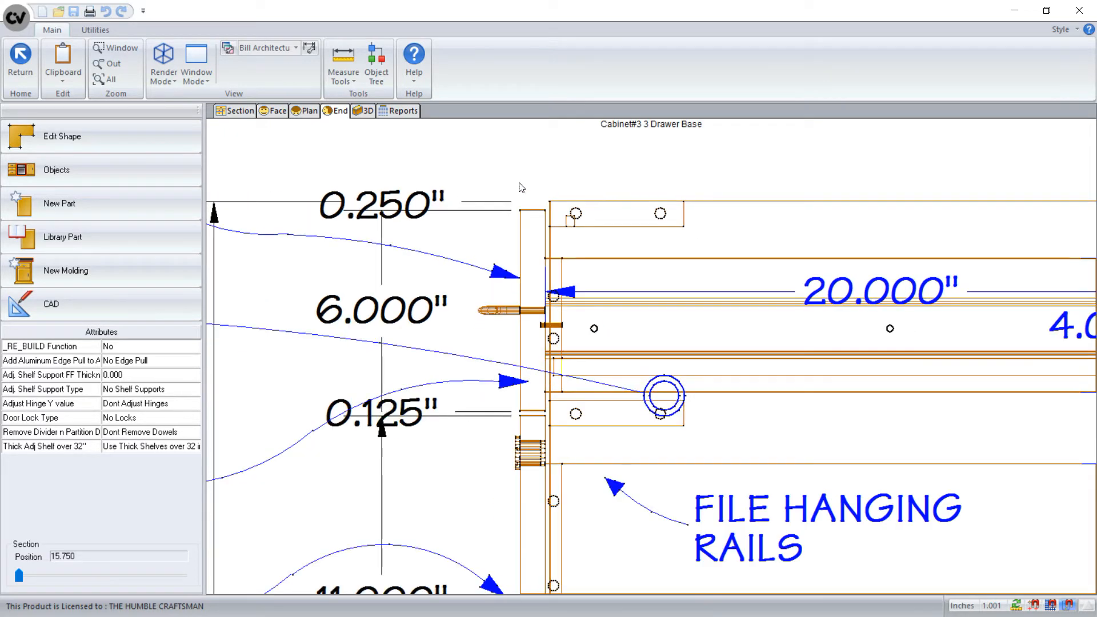
Step: Return to the wall elevation and turn off the user created standard WW10 Lock Groove for TS on Bases 12 of
left_click(20, 56)
left_click(20, 55)
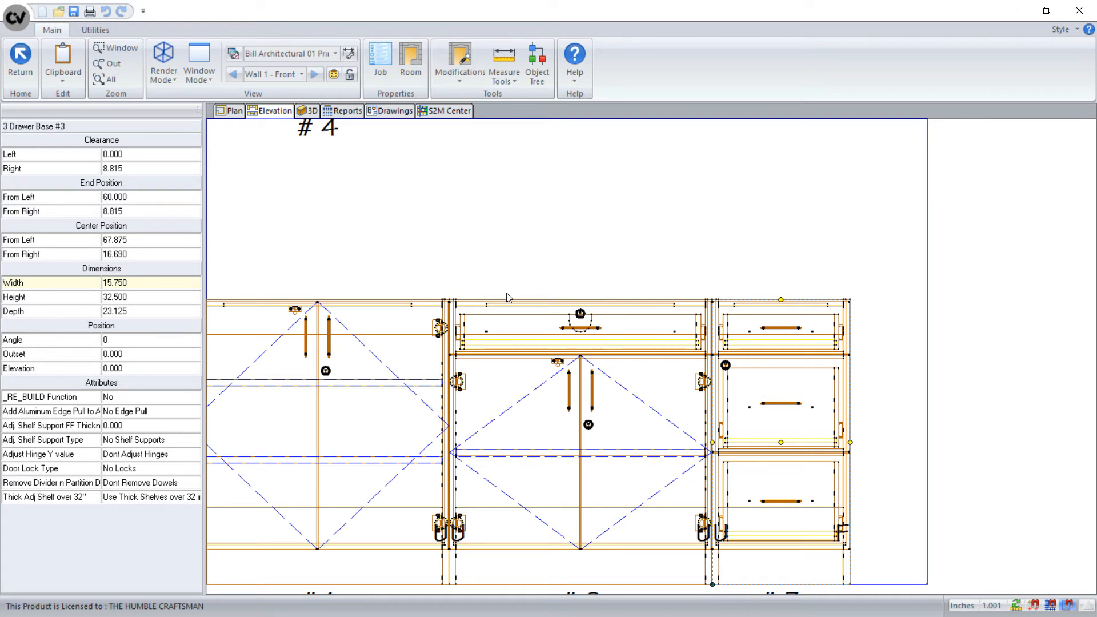
left_click(95, 30)
left_click(68, 60)
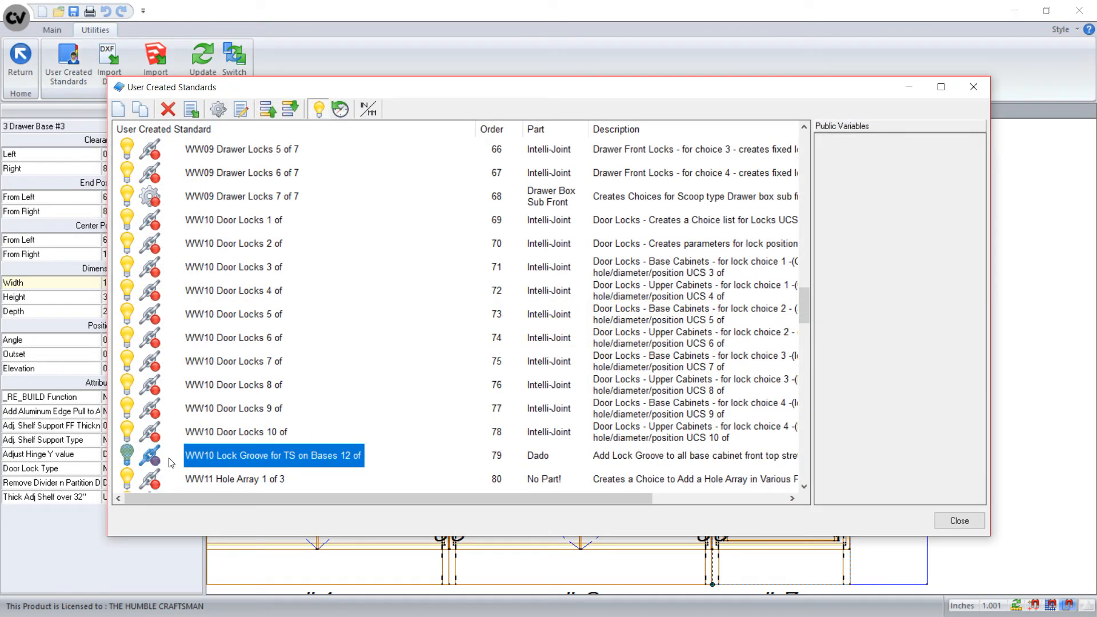
left_click(319, 113)
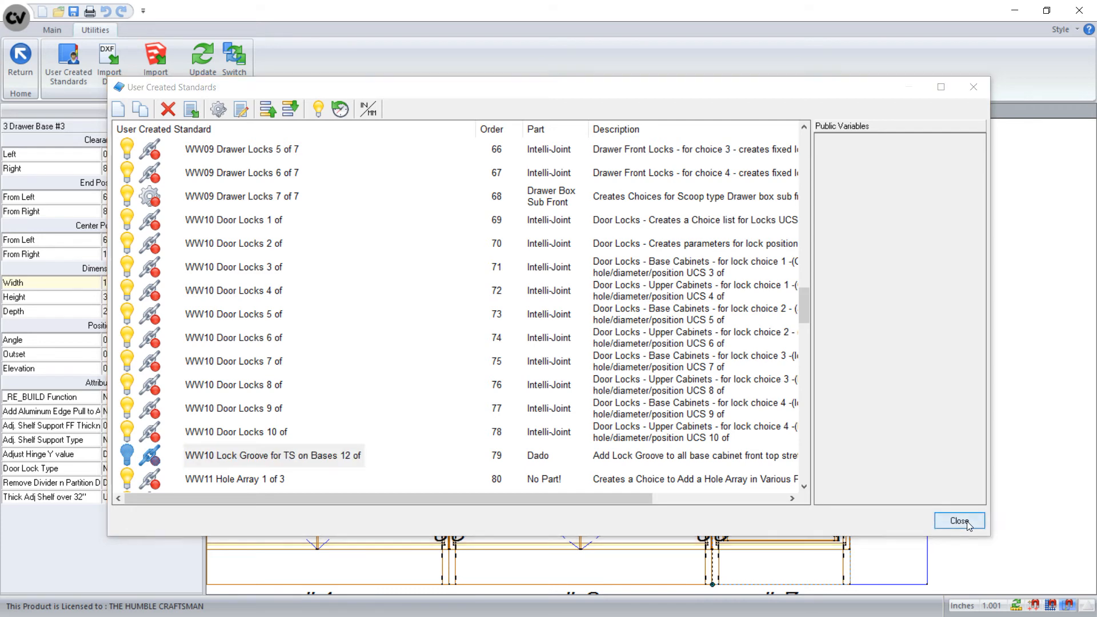
left_click(959, 520)
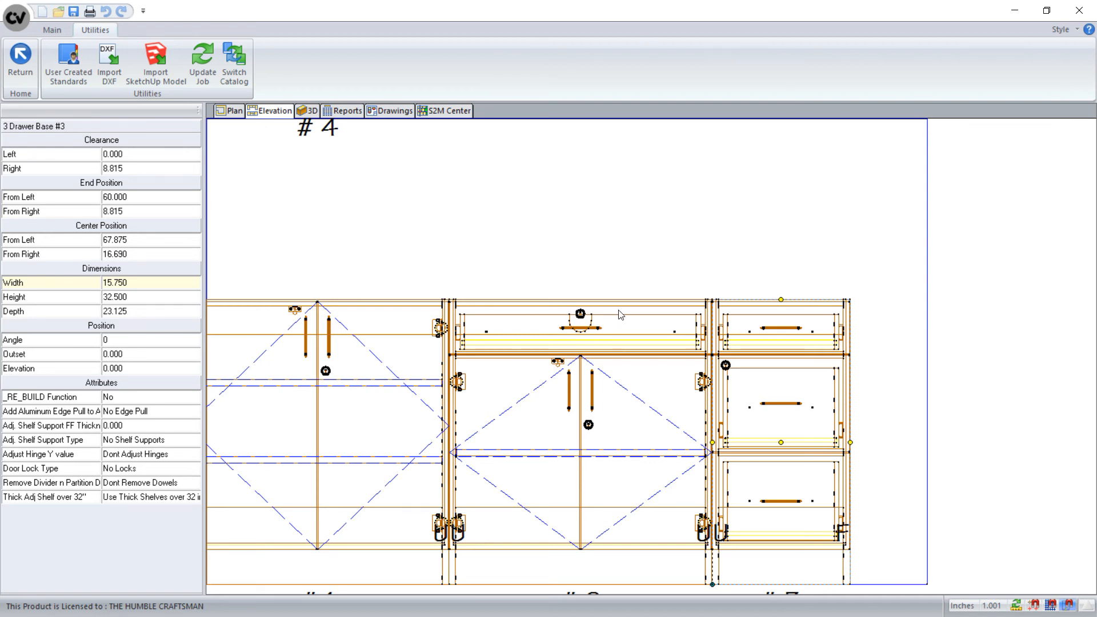
left_click(21, 57)
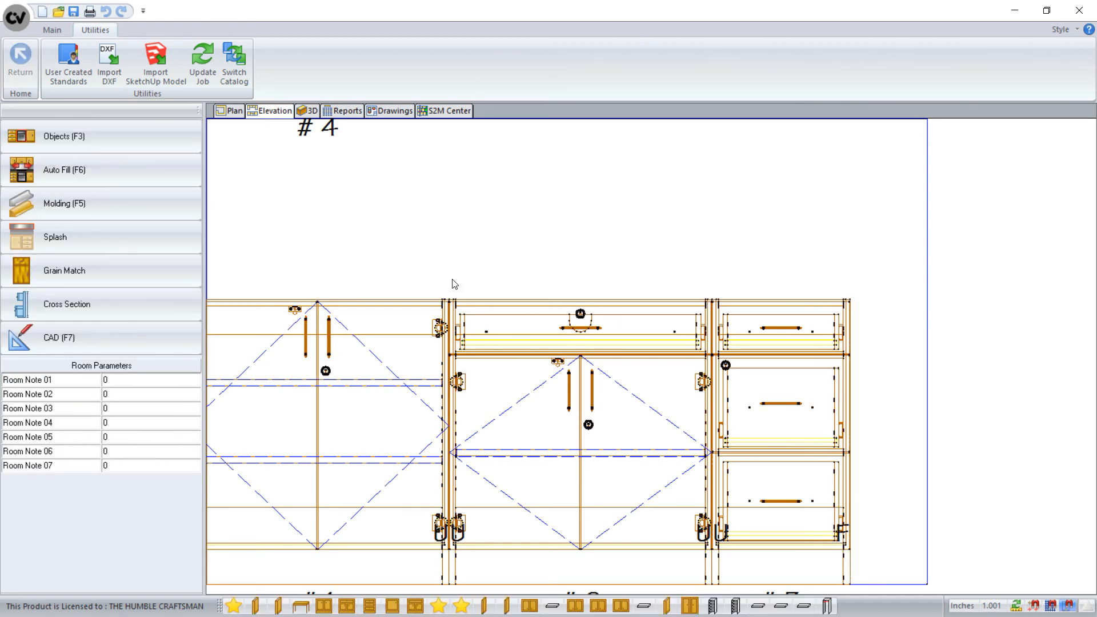